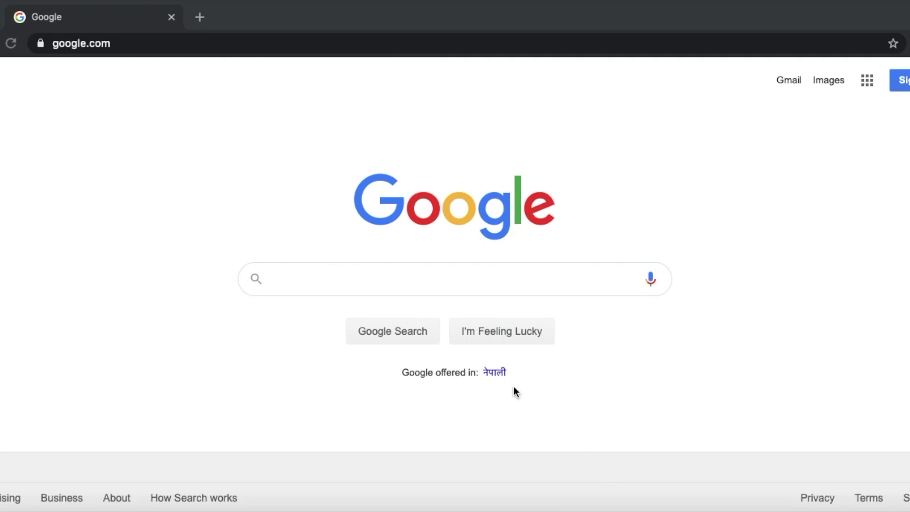
# - Load calendar.google.com in Chrome via the 'cal' autocomplete and select the prefilled sign-in email
pyautogui.click(430, 8)
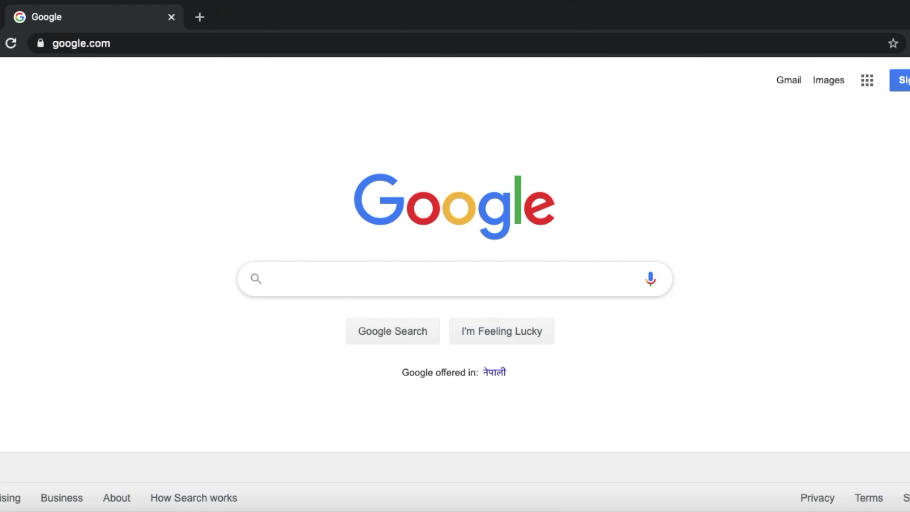
pyautogui.click(333, 44)
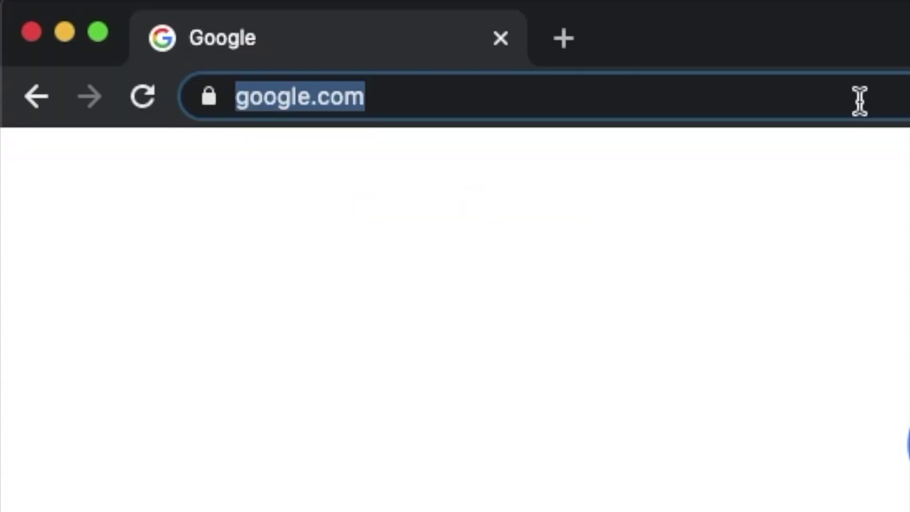
pyautogui.write('calendar.')
pyautogui.press('Right')
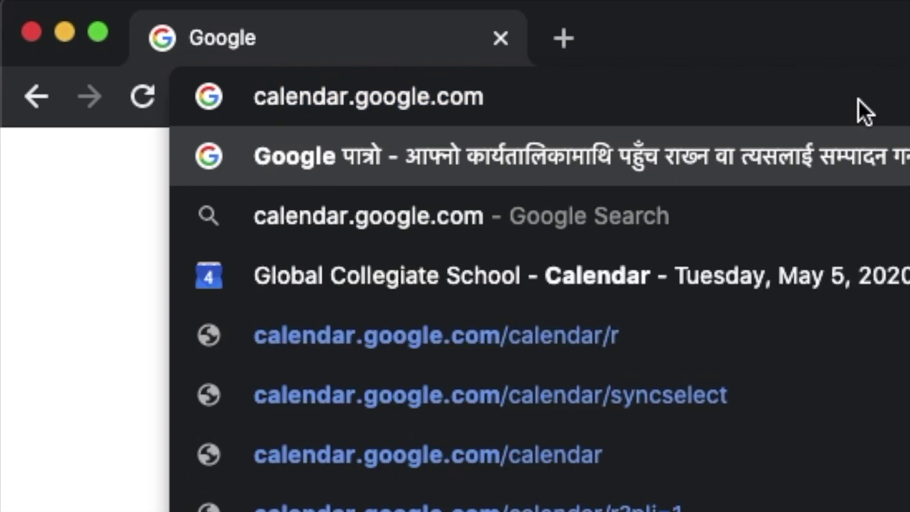
pyautogui.press('Return')
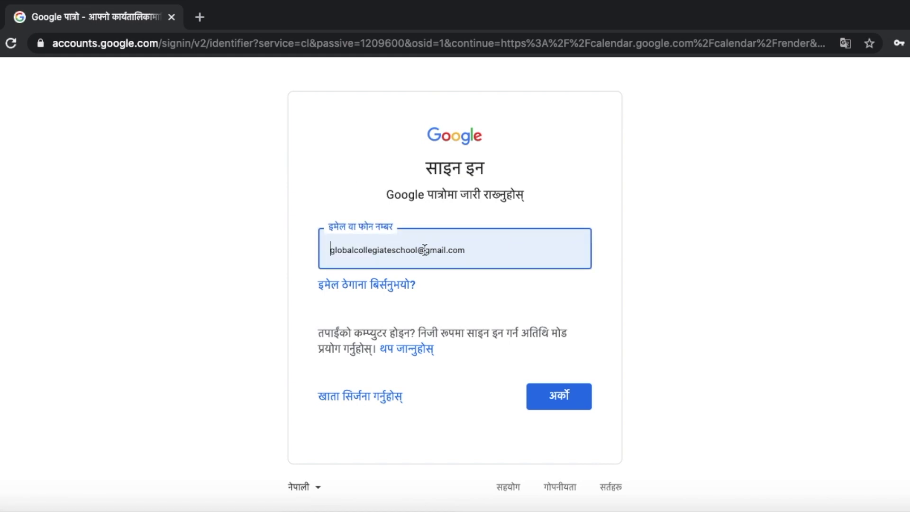
pyautogui.click(425, 250)
# - Replace the prefilled email with the saved Computer Department school account from autofill
pyautogui.press('BackSpace')
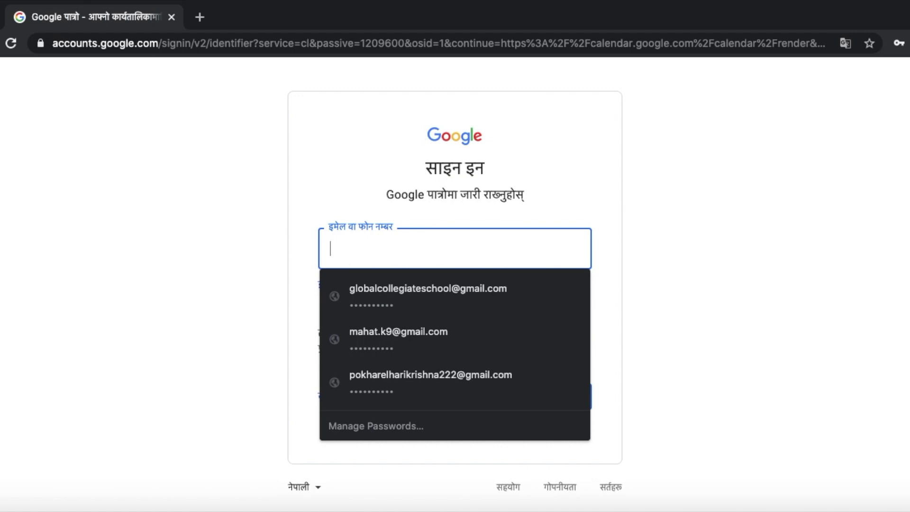
pyautogui.write('comp')
pyautogui.press('Down')
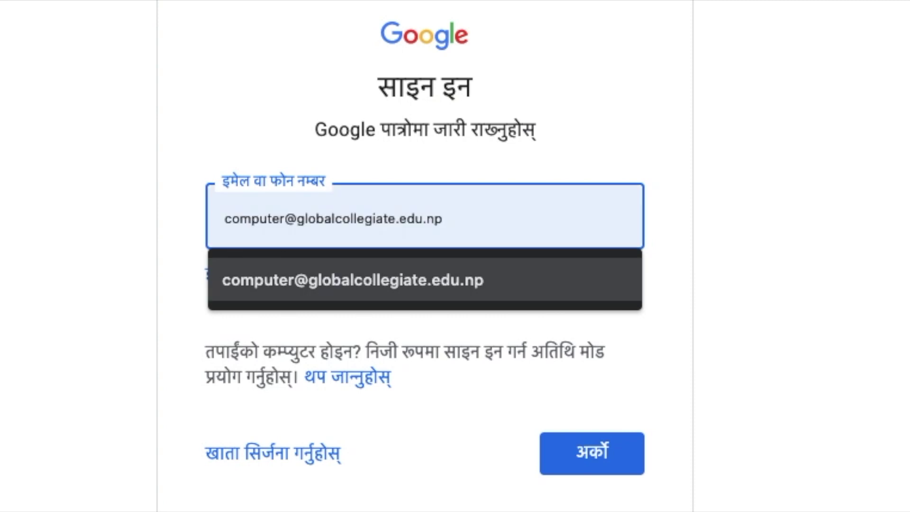
pyautogui.press('Return')
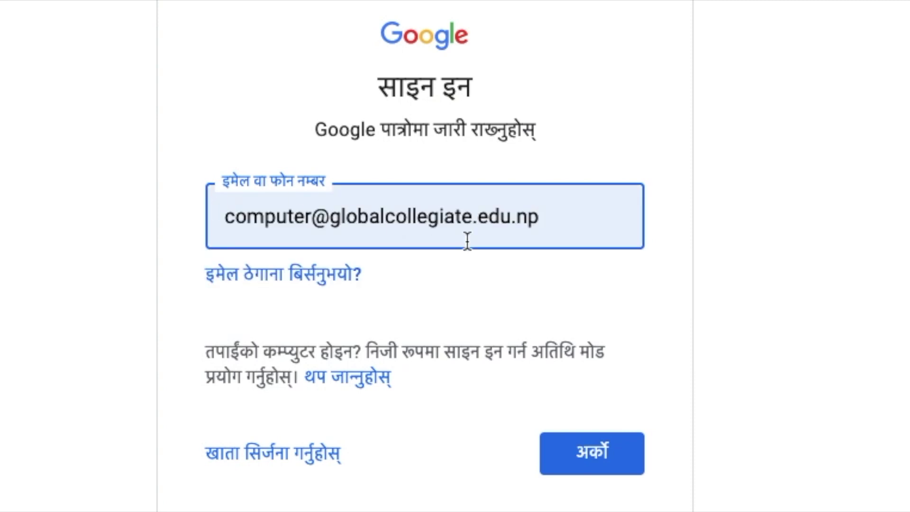
pyautogui.click(332, 218)
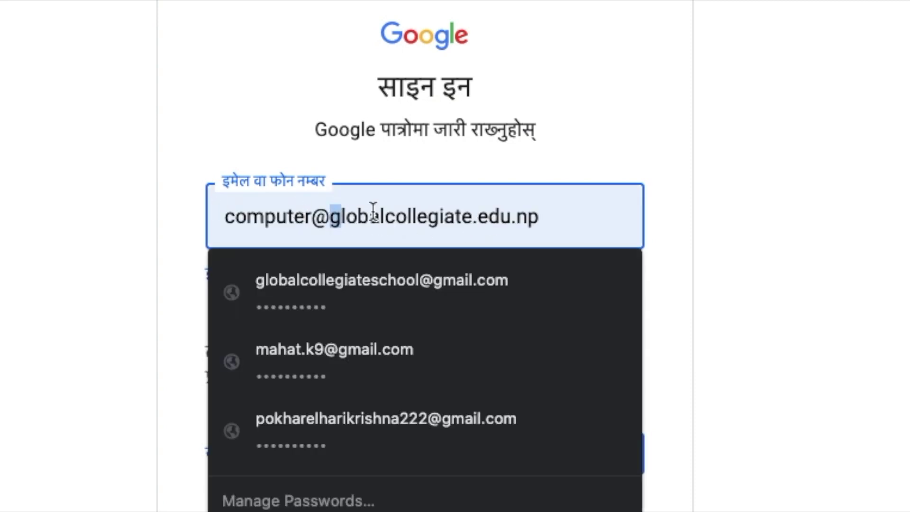
pyautogui.moveTo(331, 218); pyautogui.dragTo(583, 215)
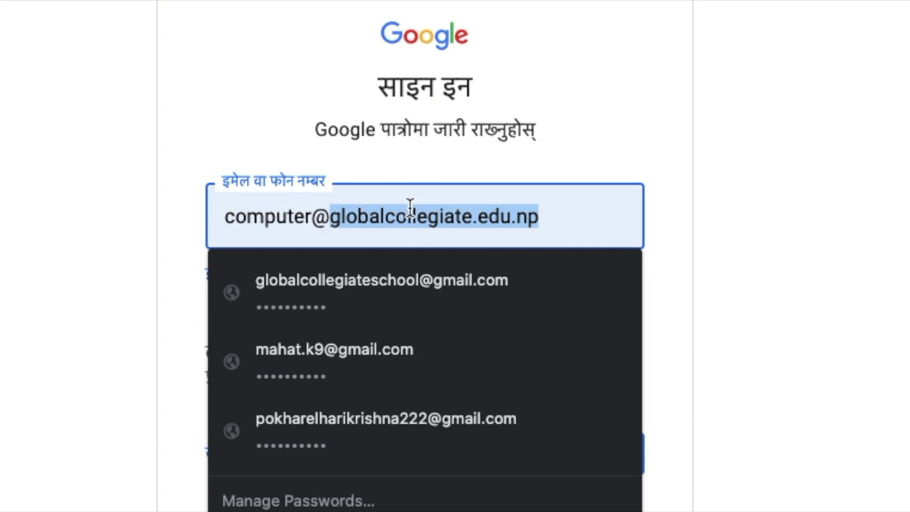
pyautogui.click(219, 227)
pyautogui.click(548, 229)
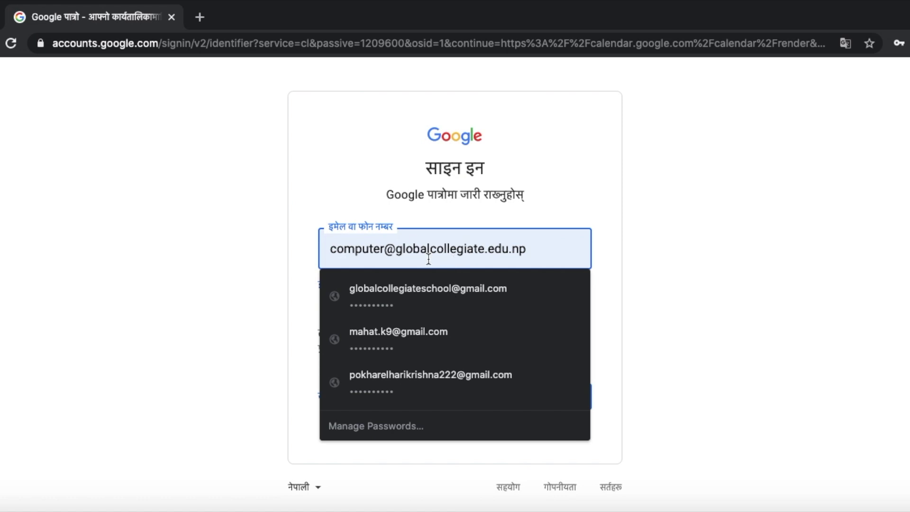
pyautogui.moveTo(396, 249); pyautogui.dragTo(534, 251)
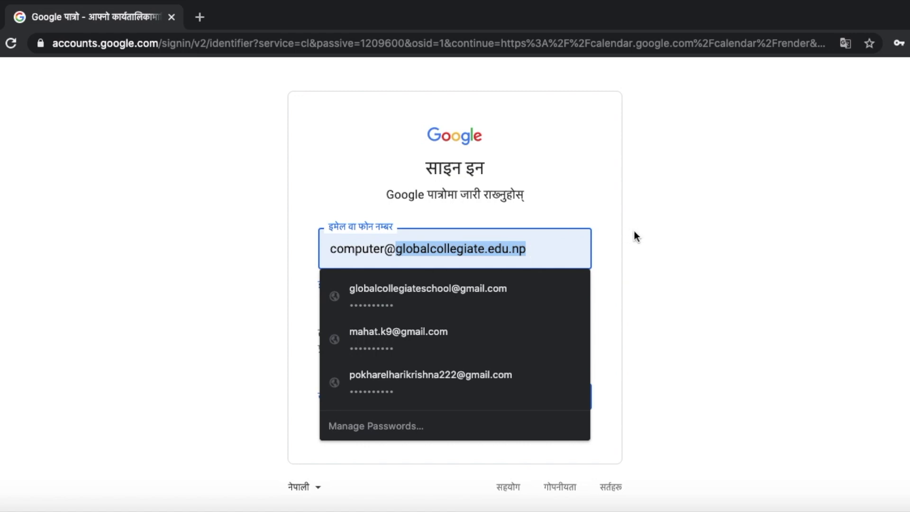
pyautogui.click(629, 201)
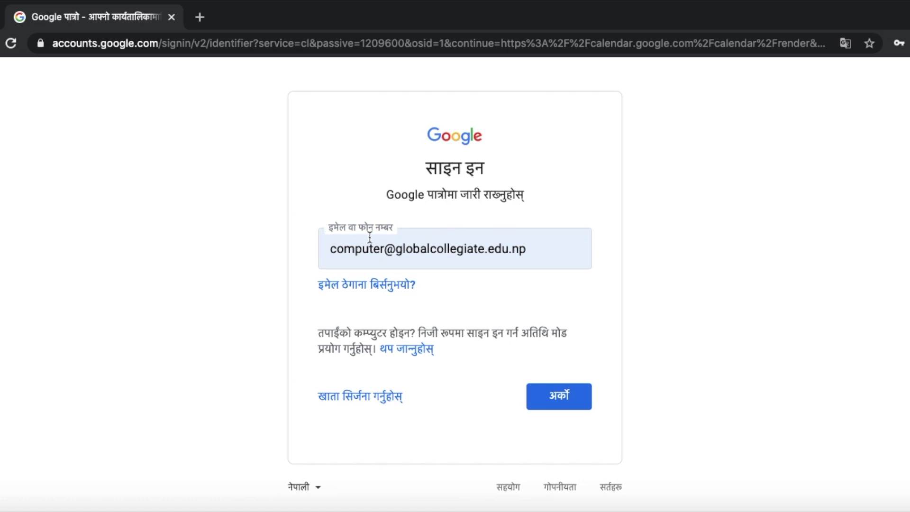
# - Continue to the password step and submit the account password to sign in
pyautogui.click(565, 404)
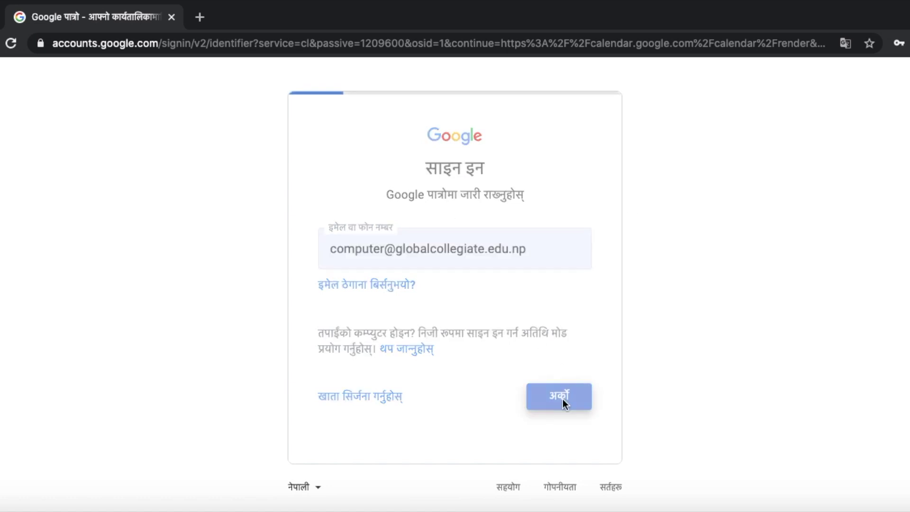
pyautogui.doubleClick(422, 260)
pyautogui.write('••••••••')
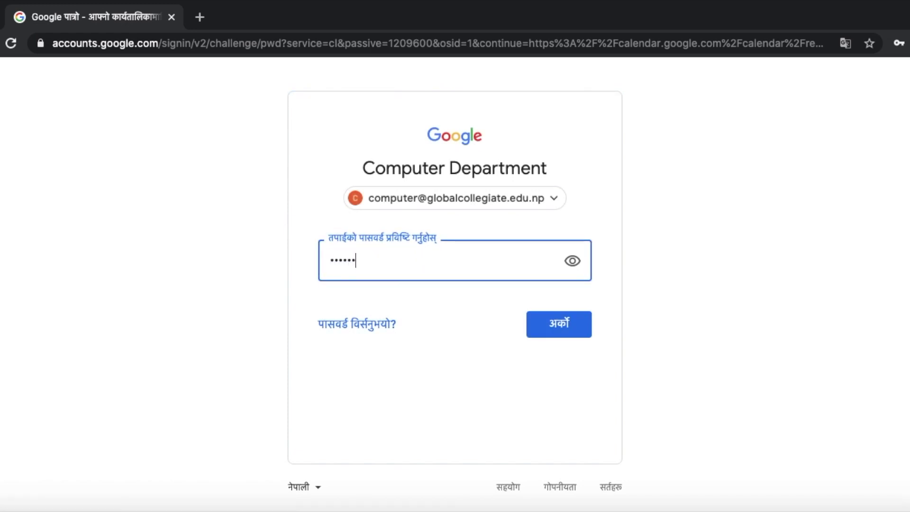
pyautogui.press('Return')
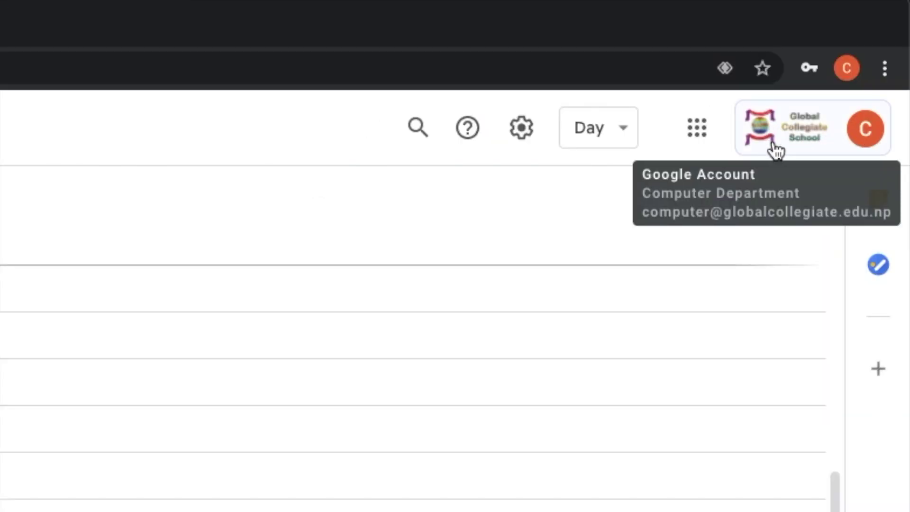
pyautogui.click(812, 150)
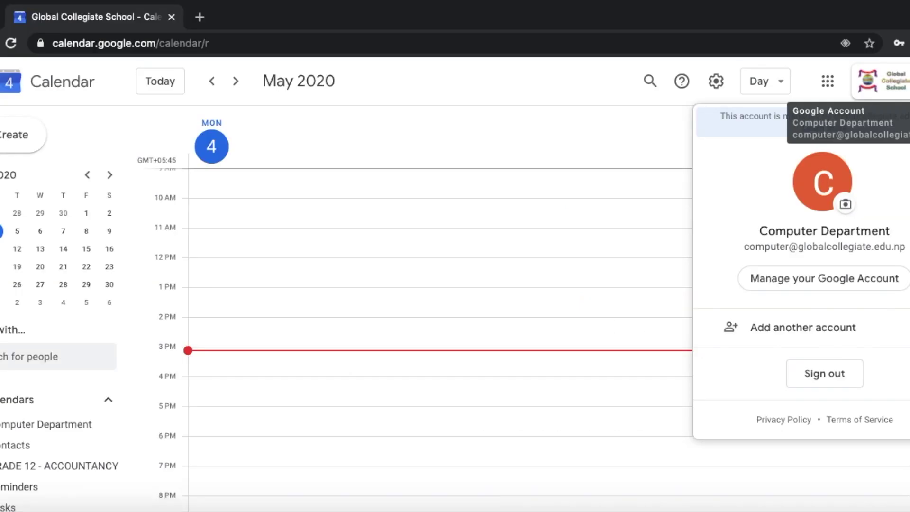
pyautogui.click(856, 53)
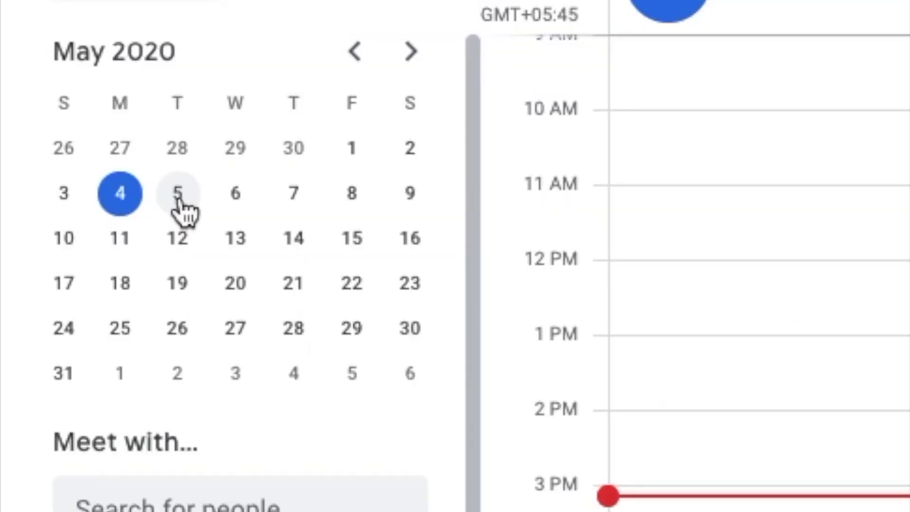
# - Show May 5 in the day view and delete the 12:30–1:30pm Online Class event
pyautogui.click(179, 199)
pyautogui.scroll(-3, 752, 270)
pyautogui.scroll(3, 751, 271)
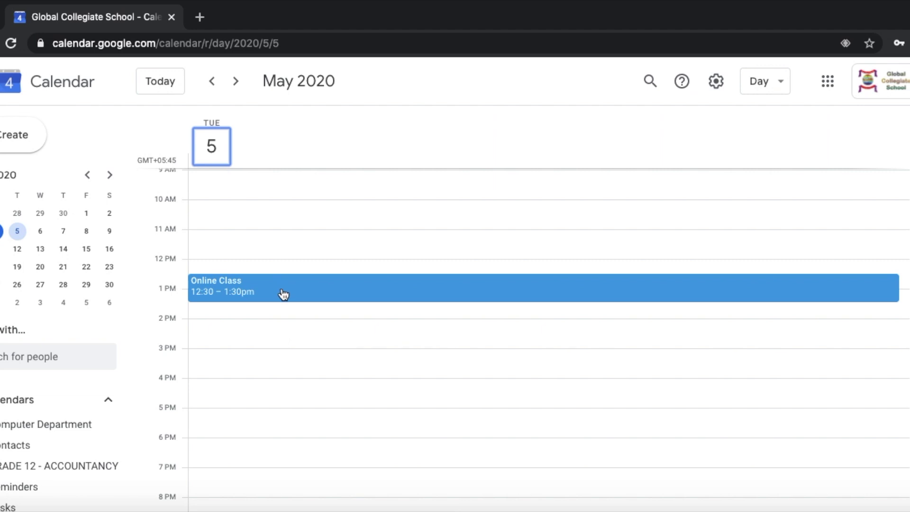
pyautogui.rightClick(283, 294)
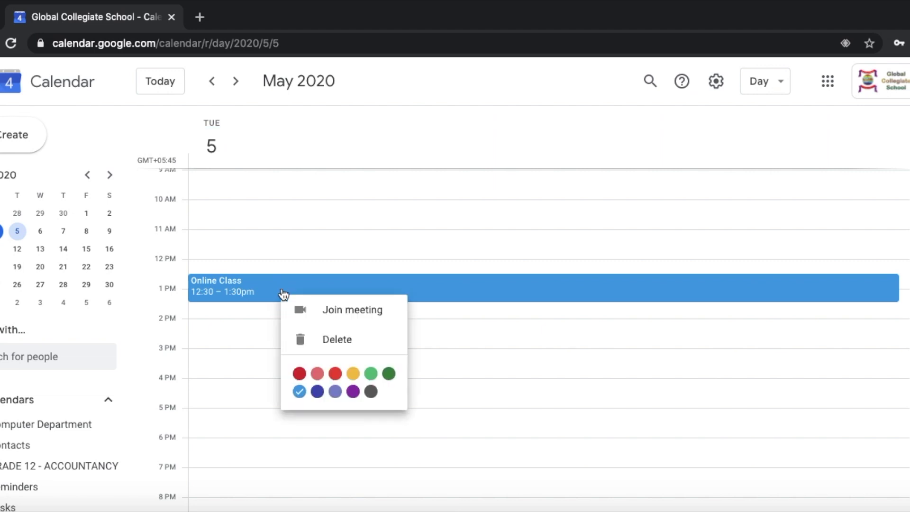
pyautogui.click(325, 338)
# - Return to the May 5 day view and start a new event in the 12:30pm slot
pyautogui.click(16, 231)
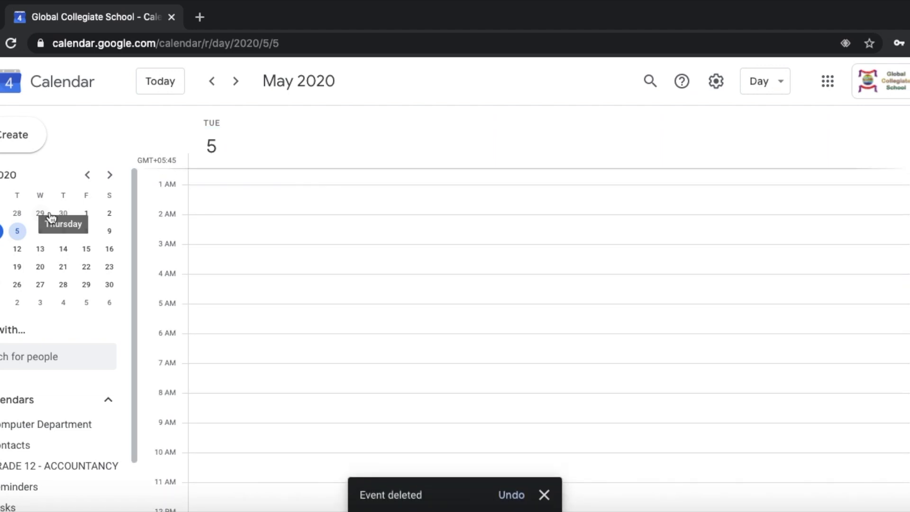
pyautogui.click(18, 232)
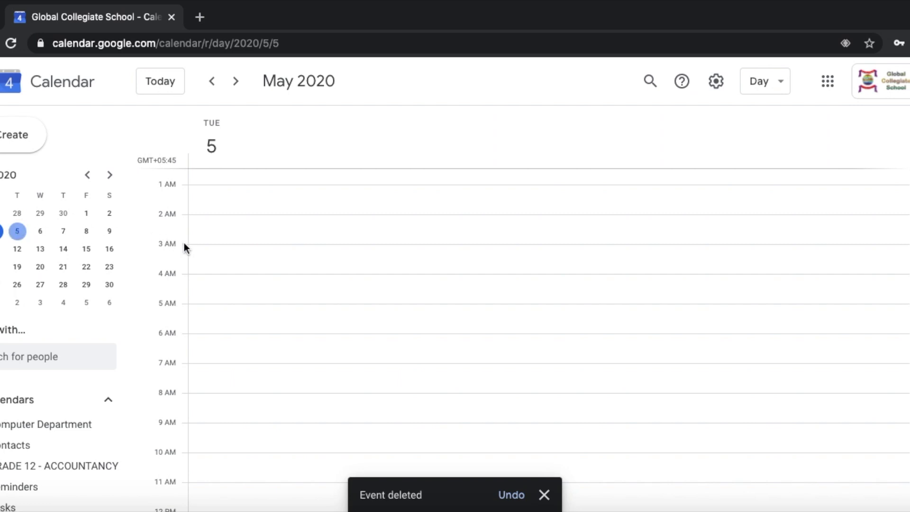
pyautogui.scroll(1, 184, 245)
pyautogui.scroll(-8, 219, 251)
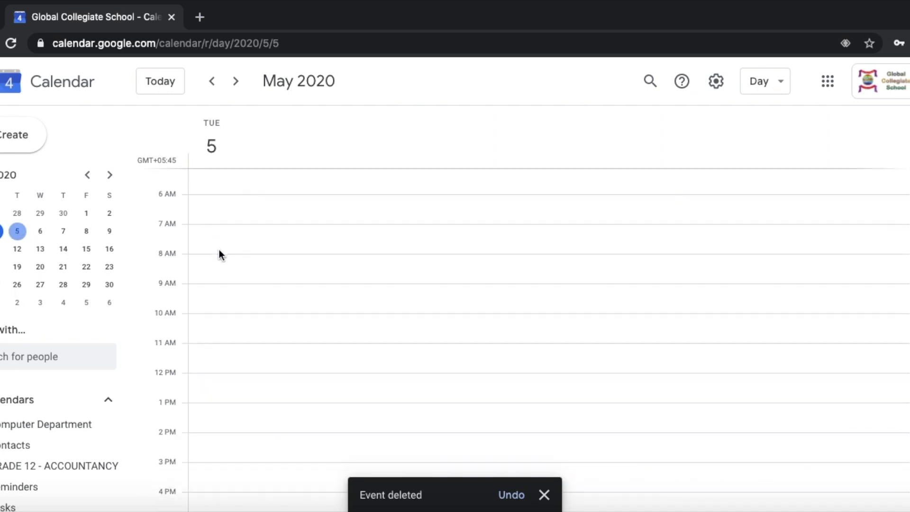
pyautogui.scroll(2, 219, 251)
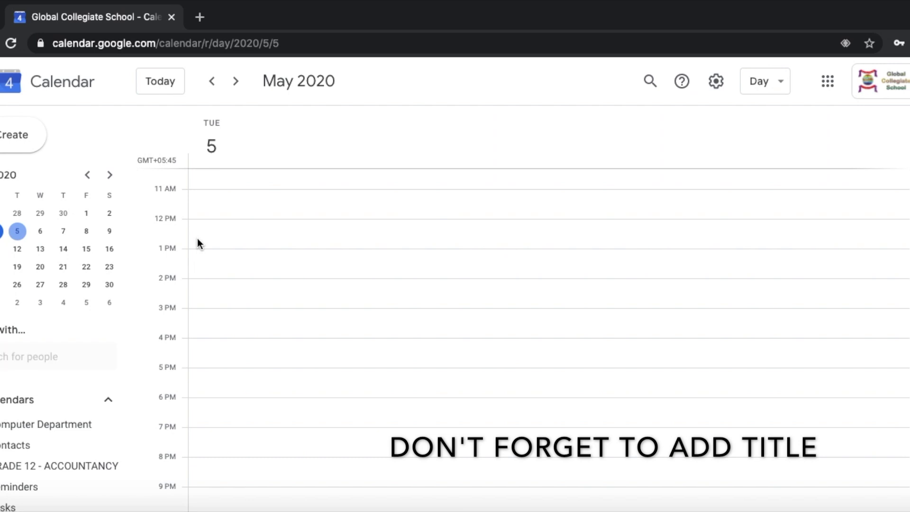
pyautogui.click(197, 239)
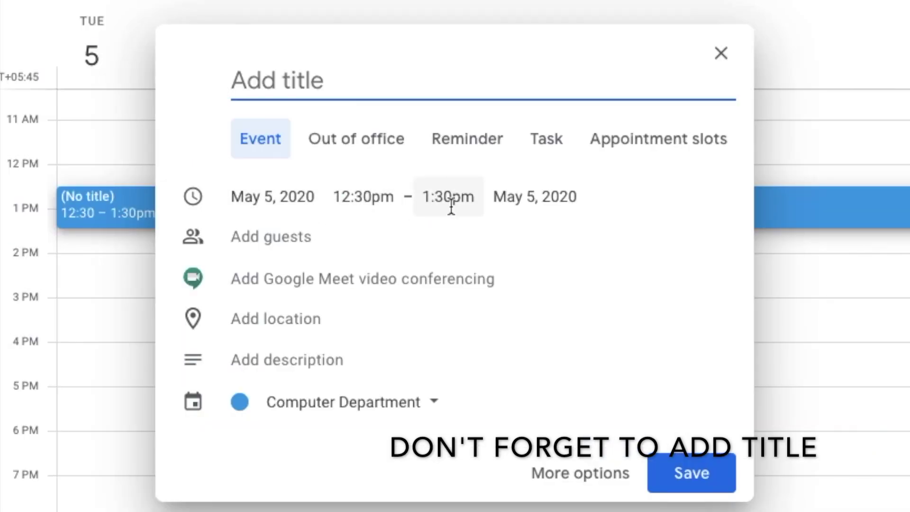
# - Move the draft event's start to 11:30am, ending 12:30pm, and add Google Meet conferencing
pyautogui.click(345, 197)
pyautogui.scroll(2, 369, 319)
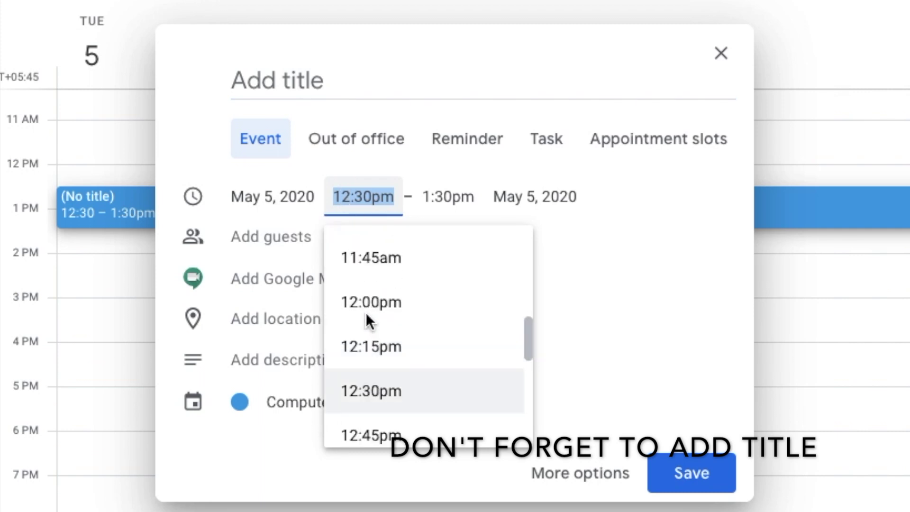
pyautogui.click(376, 261)
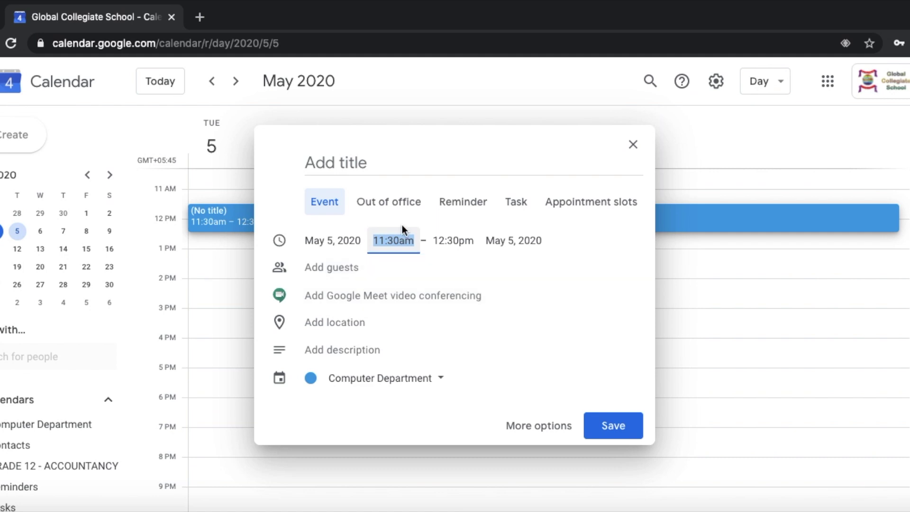
pyautogui.click(399, 238)
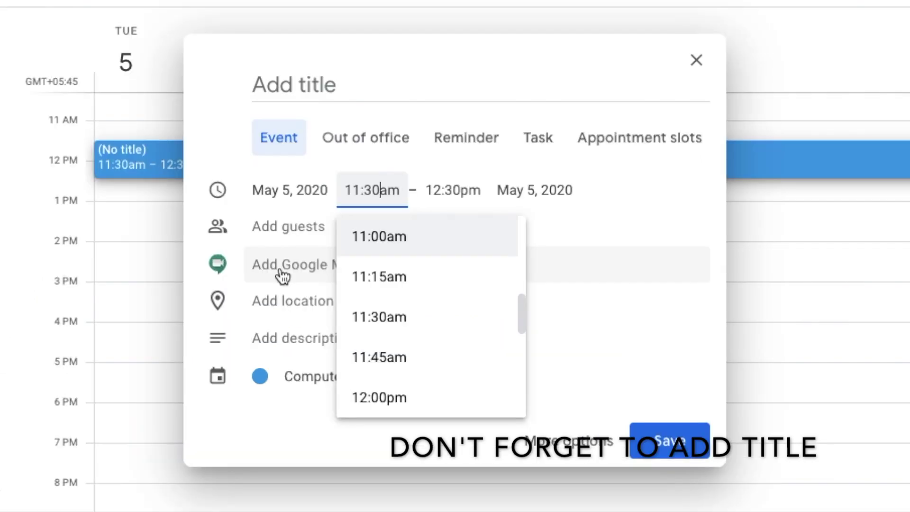
pyautogui.click(547, 122)
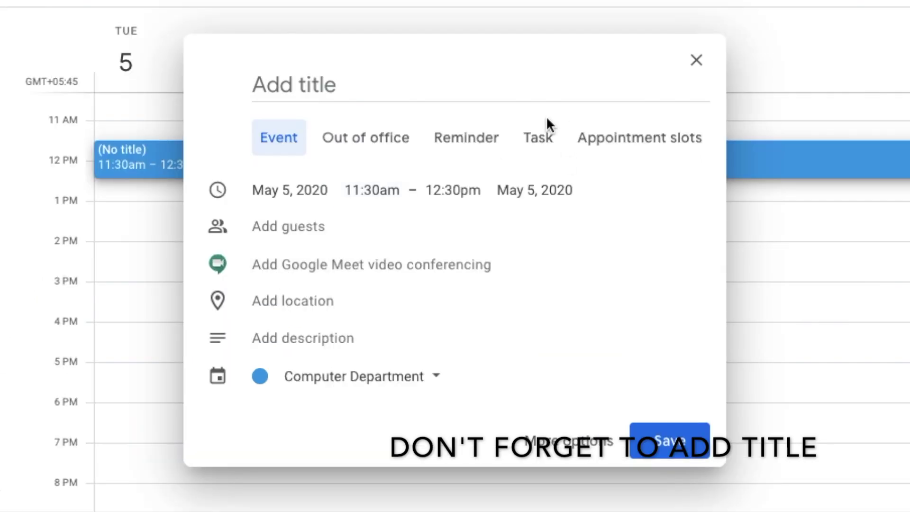
pyautogui.click(362, 274)
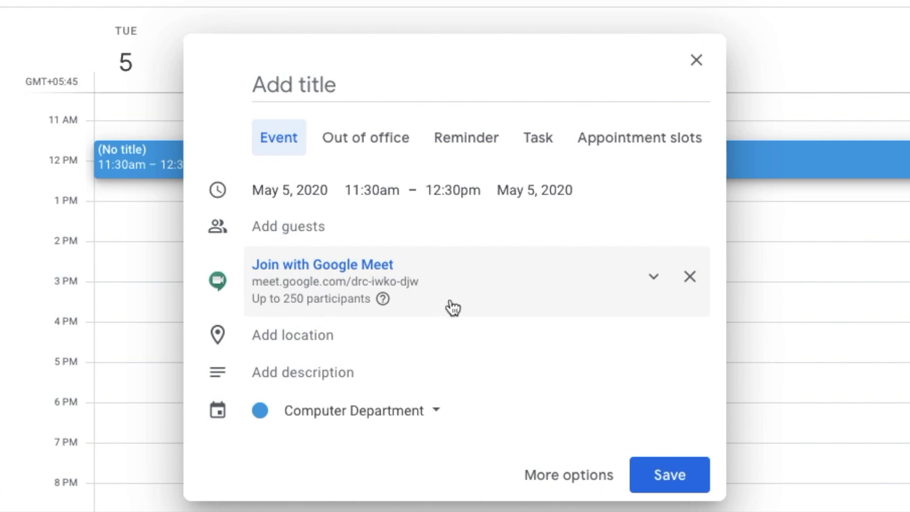
# - Select the Google Meet link in the event draft, then open a new browser tab
pyautogui.moveTo(426, 284); pyautogui.dragTo(247, 288)
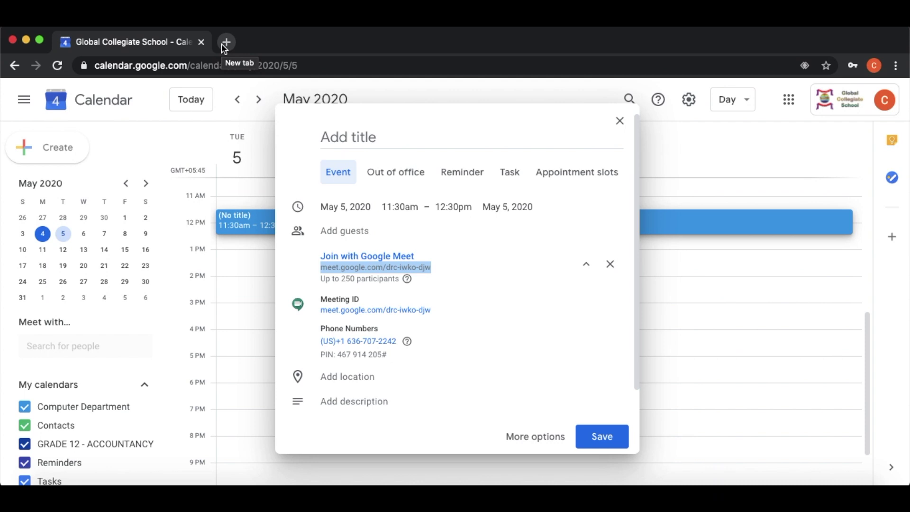
pyautogui.click(221, 44)
# - Load classroom.google.com in the new tab using the 'clas' autocomplete
pyautogui.write('classroom.google.com')
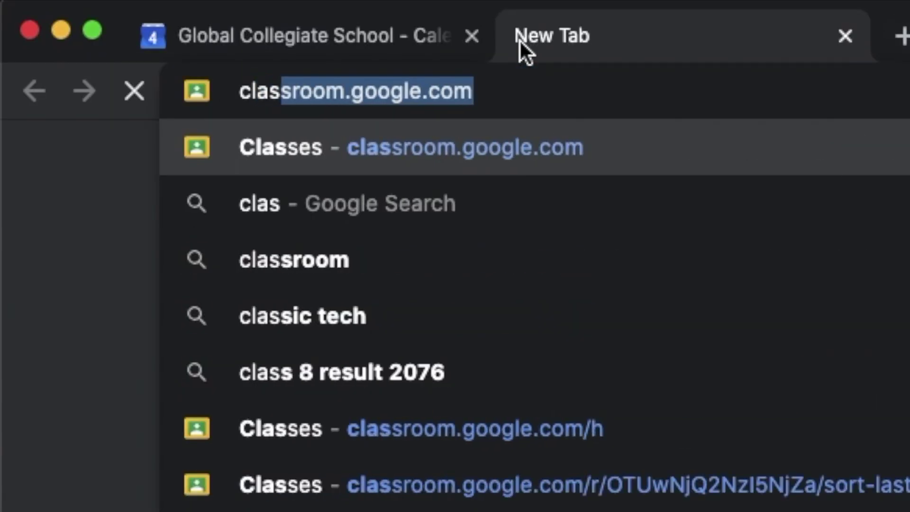
pyautogui.press('Right')
pyautogui.press('Return')
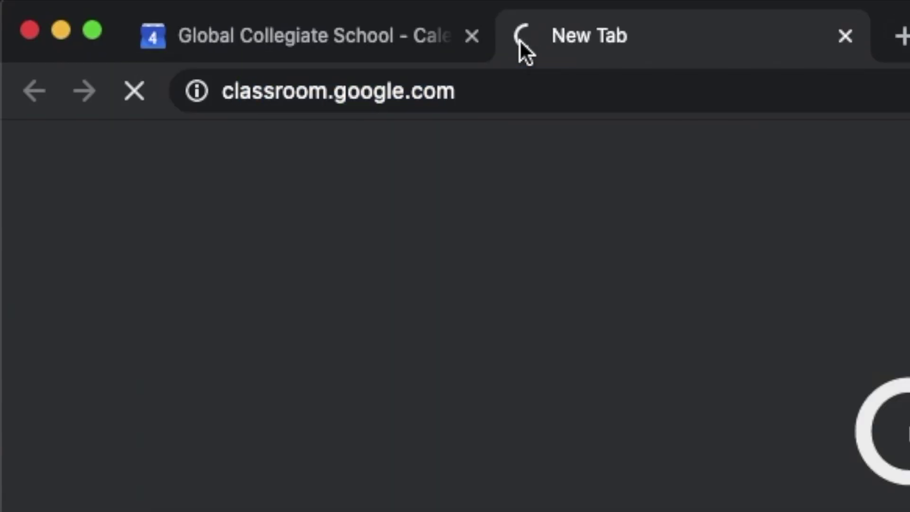
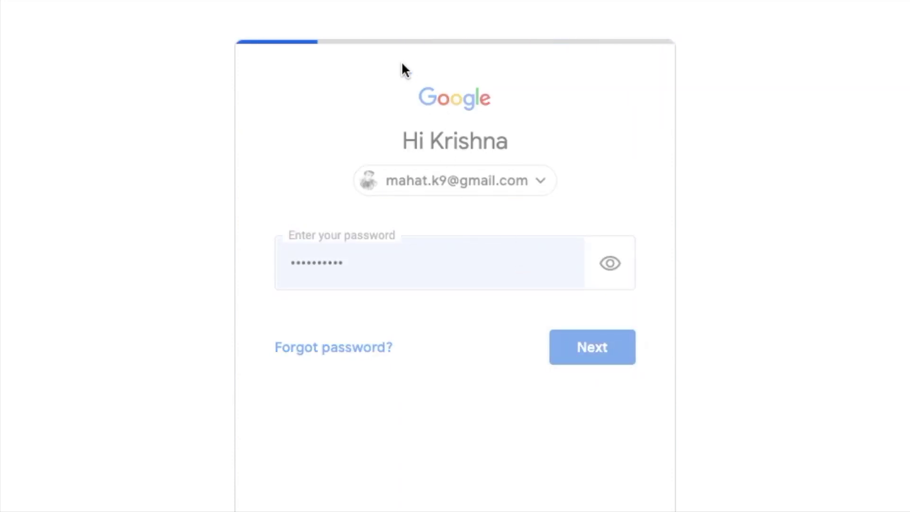
# - Close the sign-in tab, dismiss the What's new notice, and open GCS SUPER Class 10
pyautogui.click(362, 43)
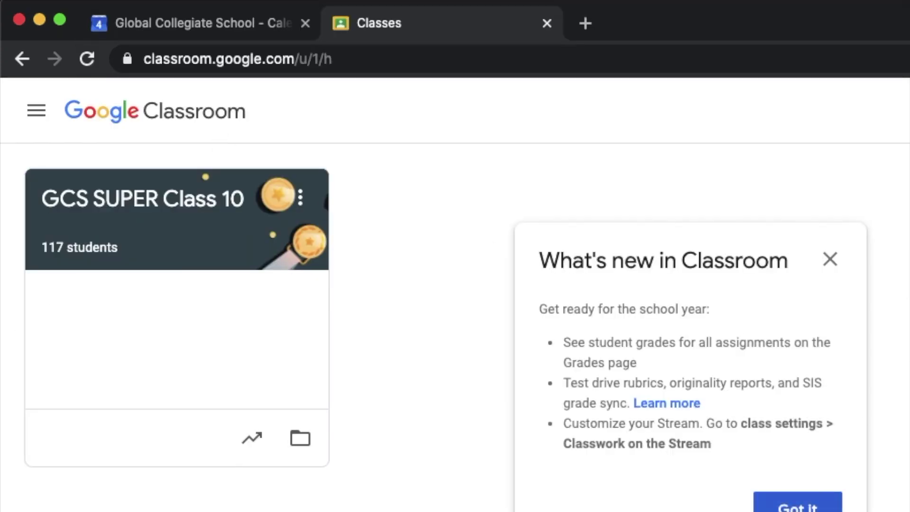
pyautogui.click(806, 502)
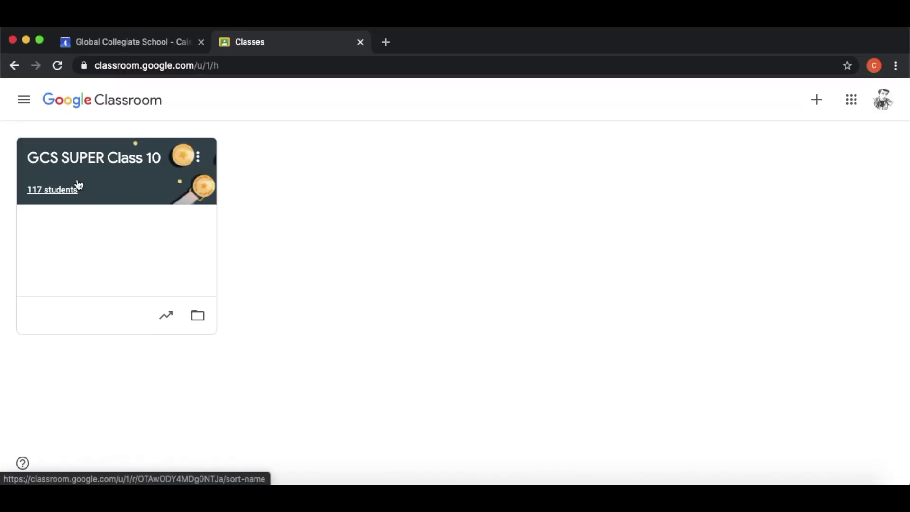
pyautogui.click(101, 157)
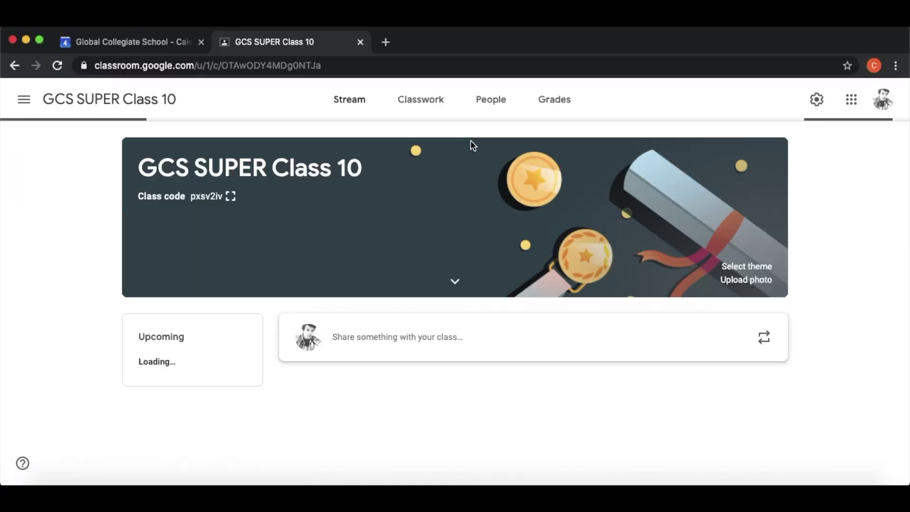
pyautogui.click(489, 109)
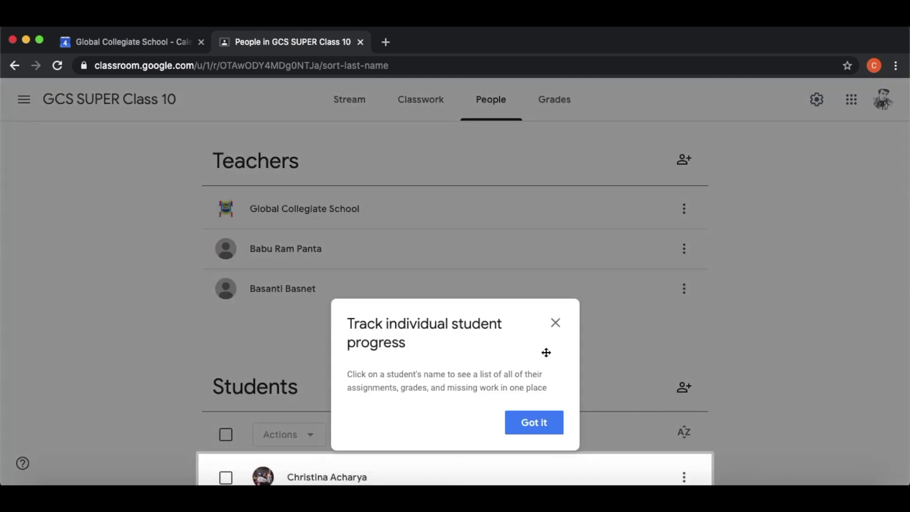
pyautogui.click(526, 429)
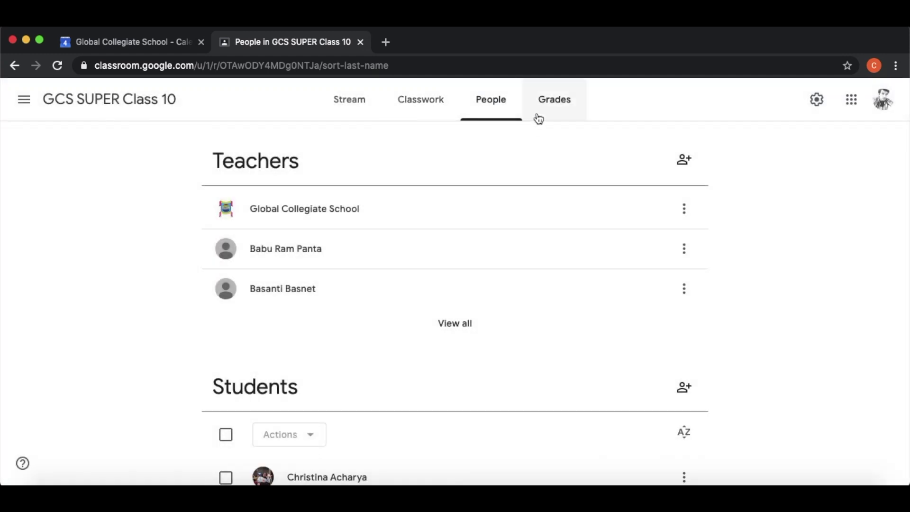
pyautogui.click(441, 327)
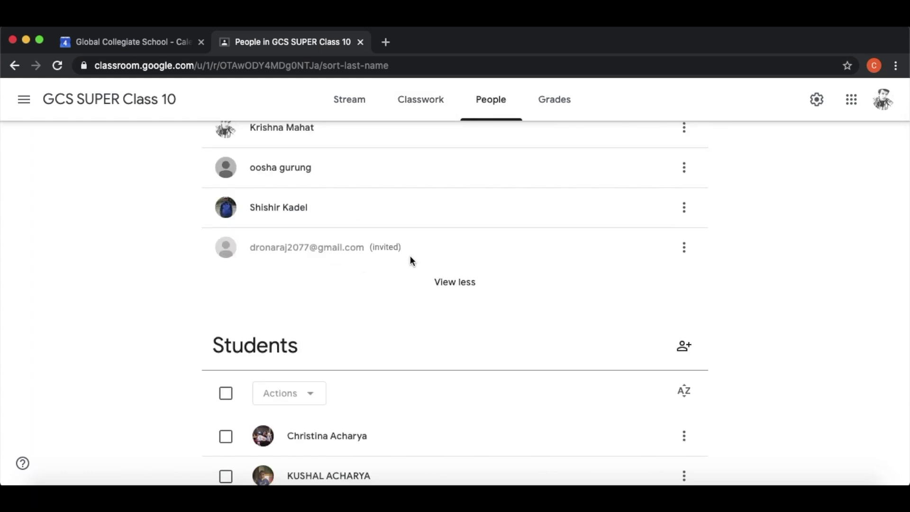
pyautogui.scroll(9, 411, 257)
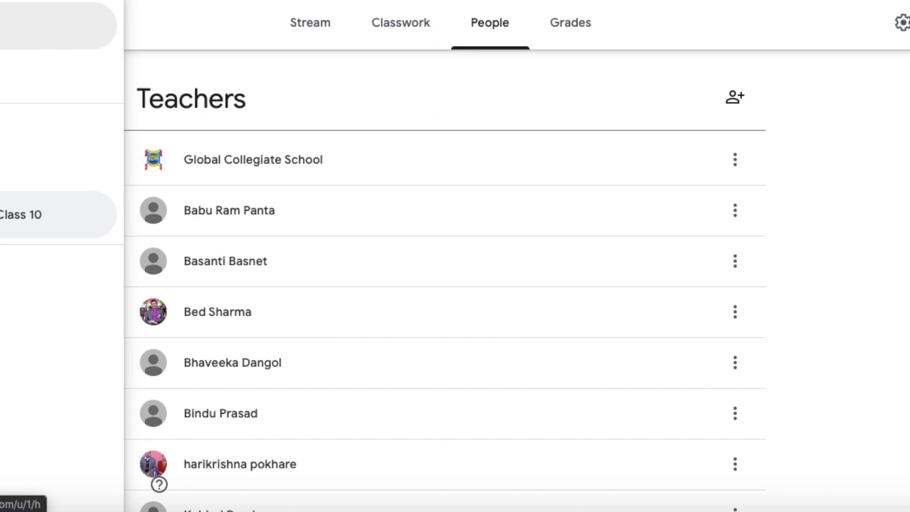
pyautogui.click(68, 27)
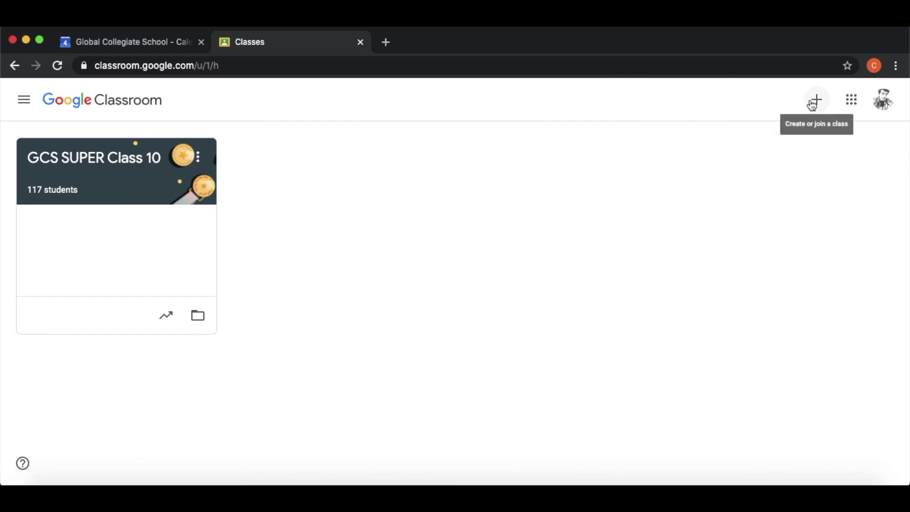
# - Create a class named 'Class 9 Computer', accepting the school-use notice
pyautogui.click(812, 105)
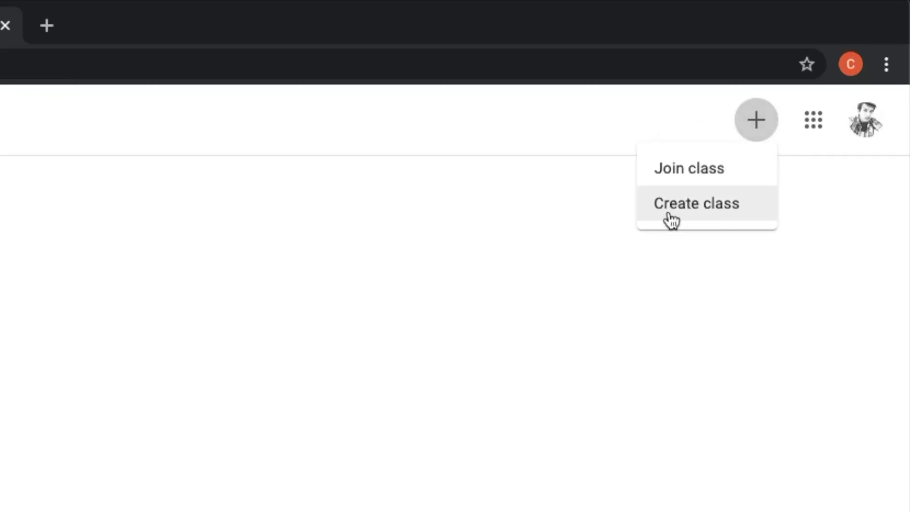
pyautogui.click(671, 217)
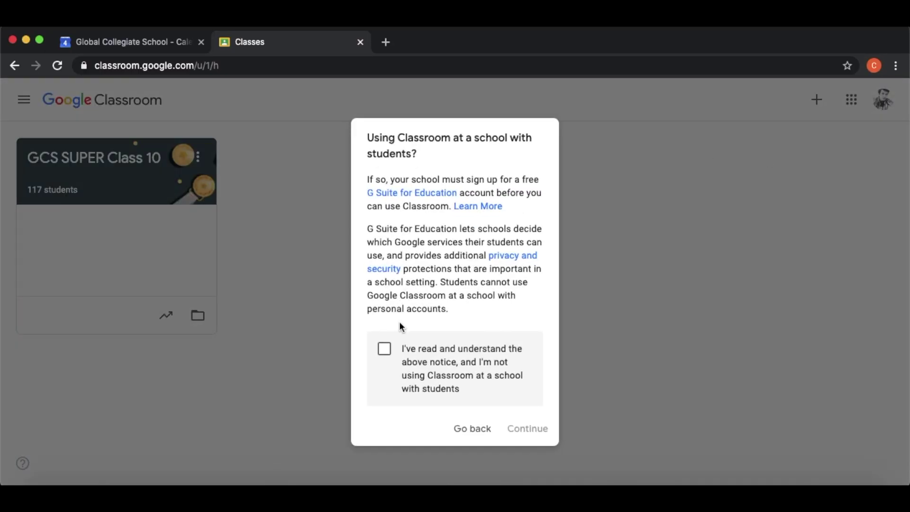
pyautogui.click(386, 350)
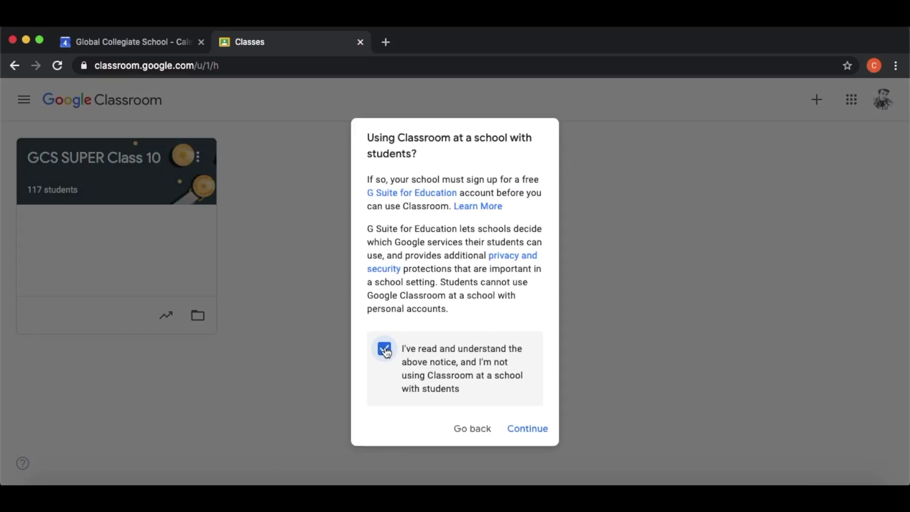
pyautogui.click(522, 433)
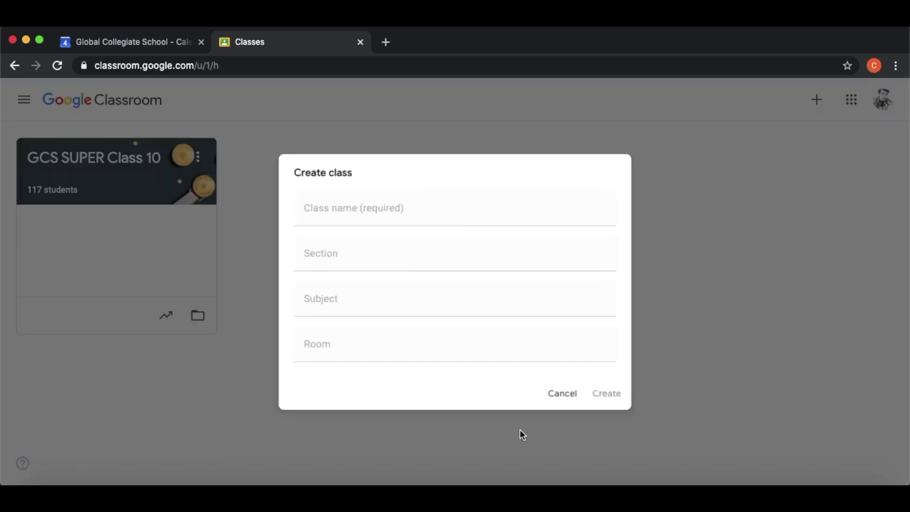
pyautogui.click(370, 199)
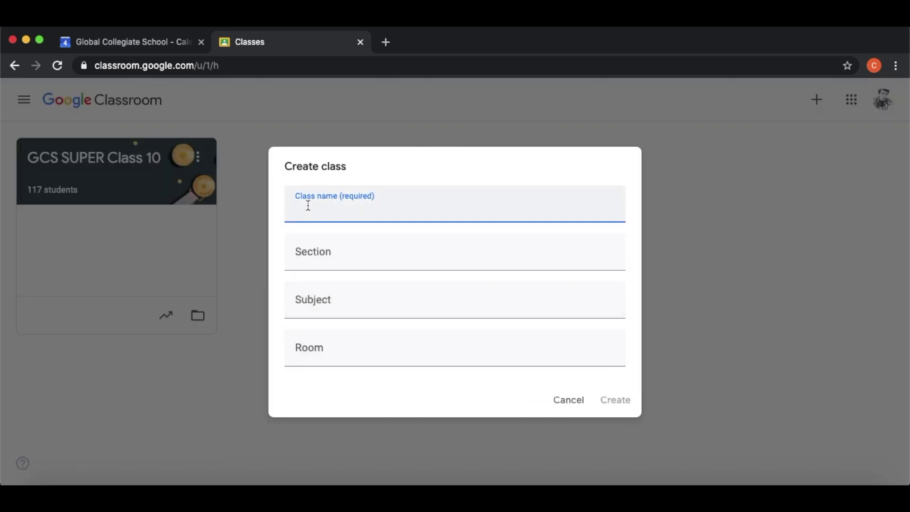
pyautogui.write('C')
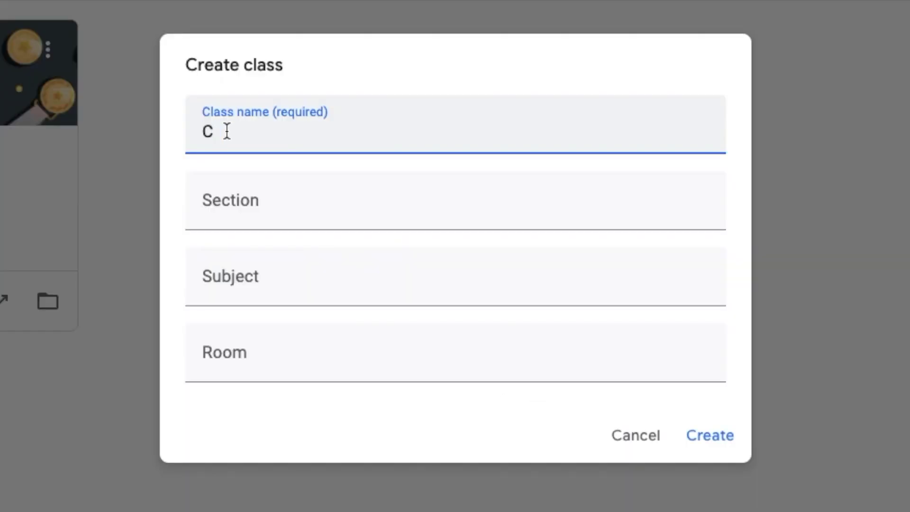
pyautogui.write('lass 9')
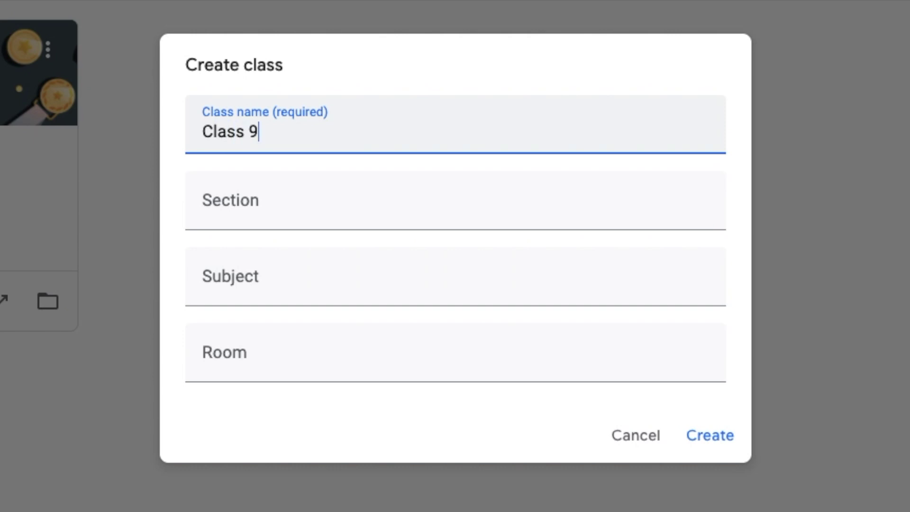
pyautogui.write(' Computer')
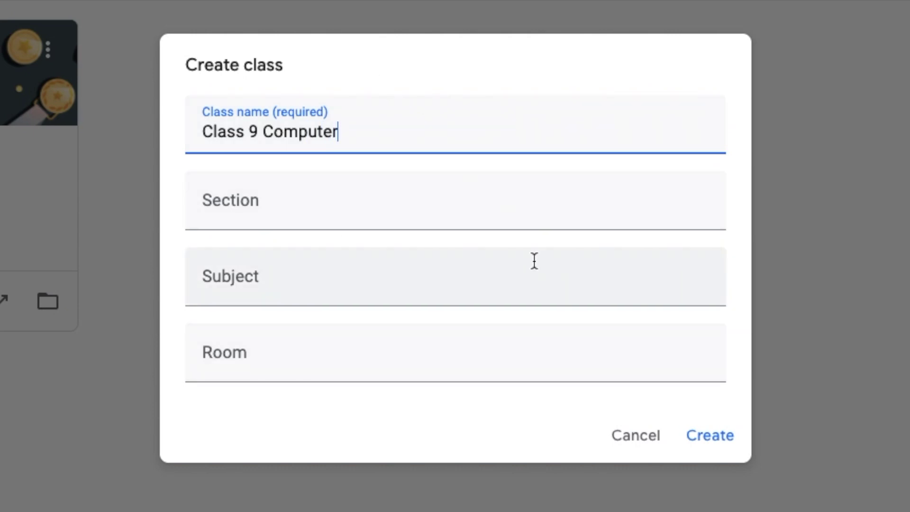
pyautogui.click(705, 438)
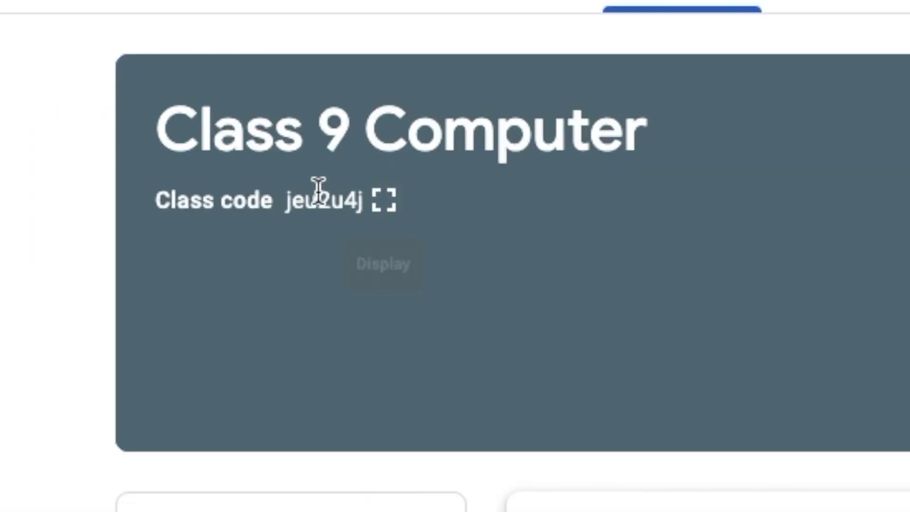
# - Select the Class 9 Computer join code, then return to the list of all classes
pyautogui.doubleClick(325, 195)
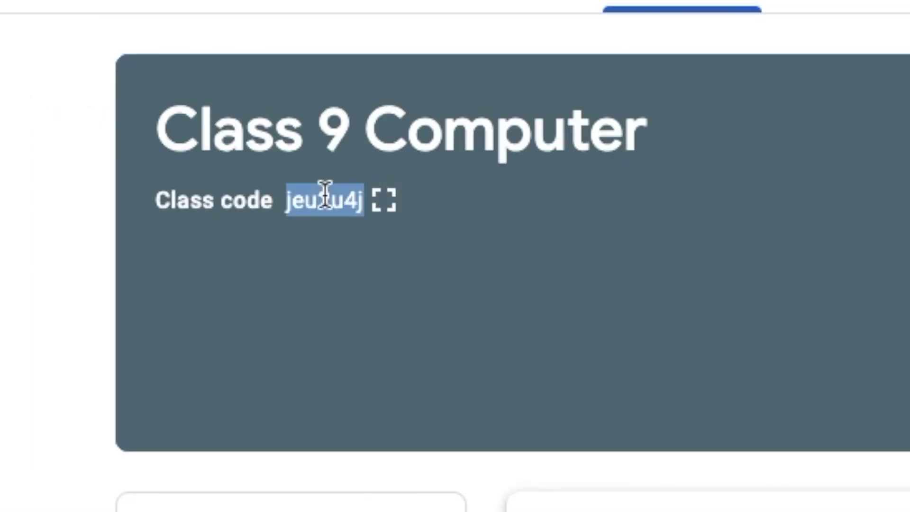
pyautogui.doubleClick(325, 194)
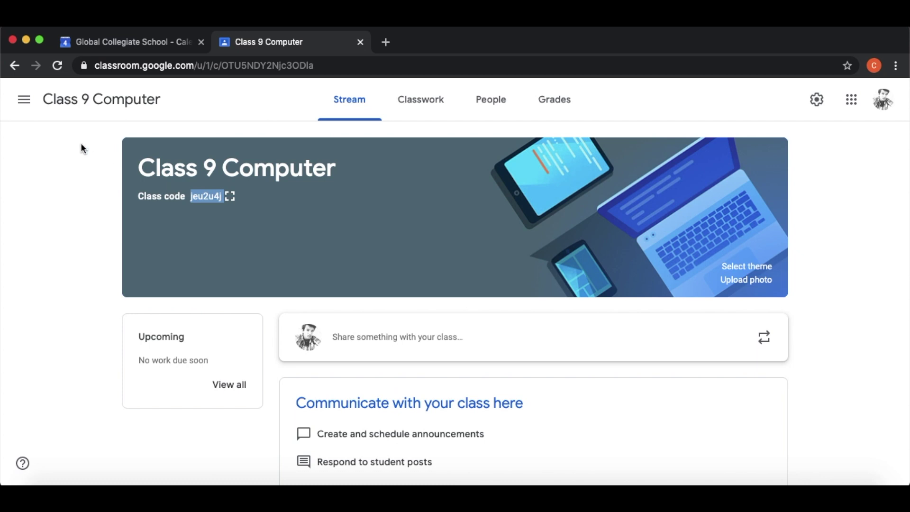
pyautogui.click(25, 104)
pyautogui.click(22, 101)
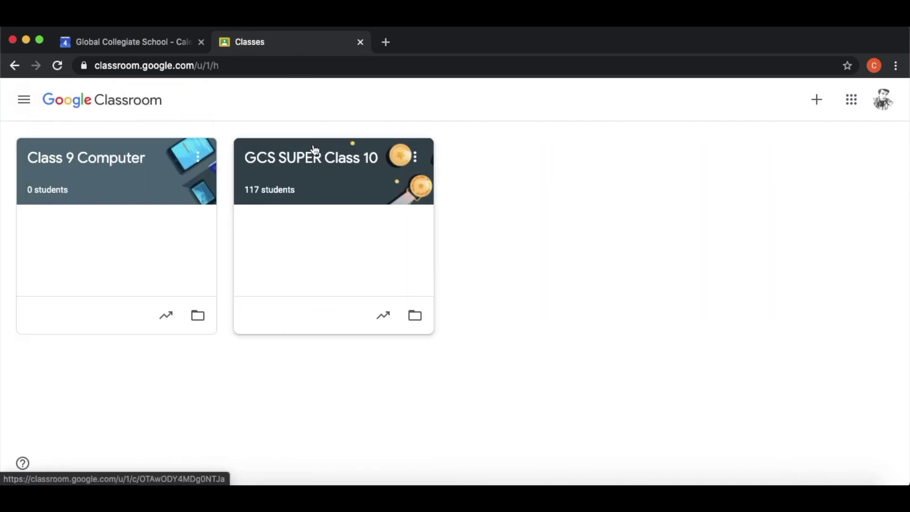
pyautogui.click(349, 165)
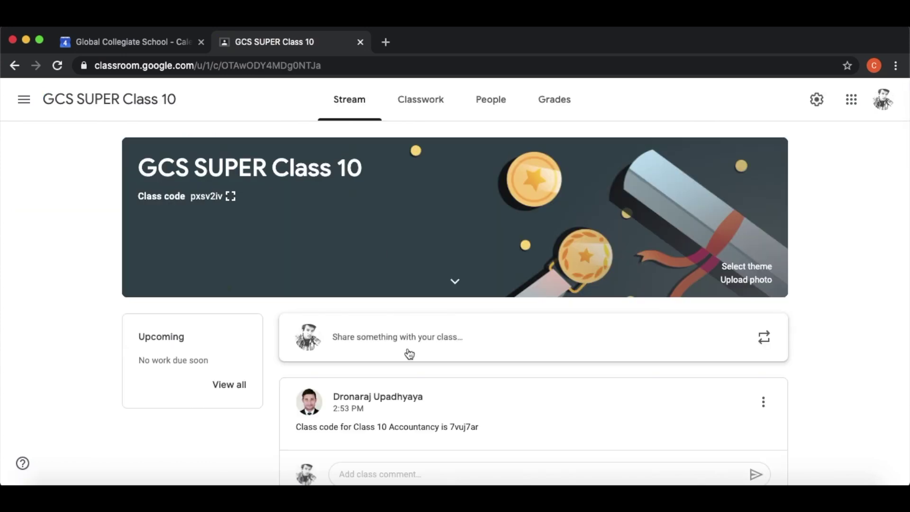
pyautogui.click(408, 324)
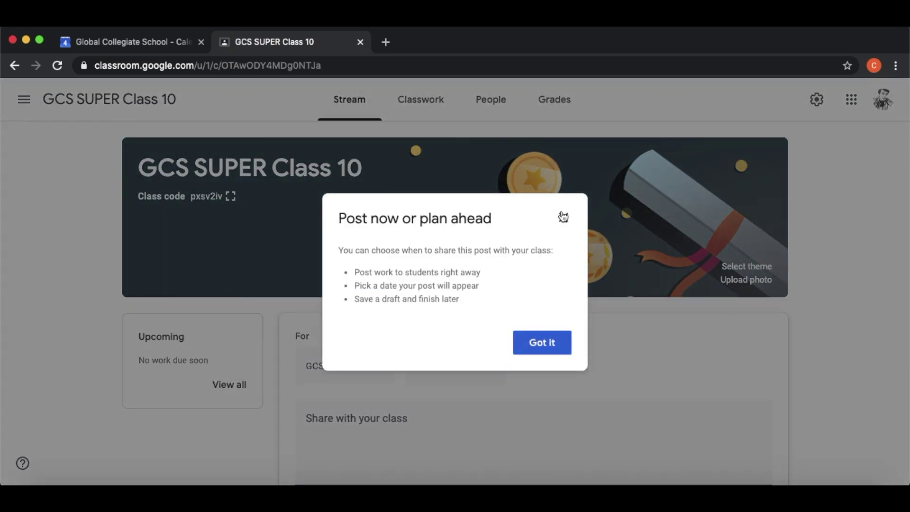
pyautogui.click(564, 217)
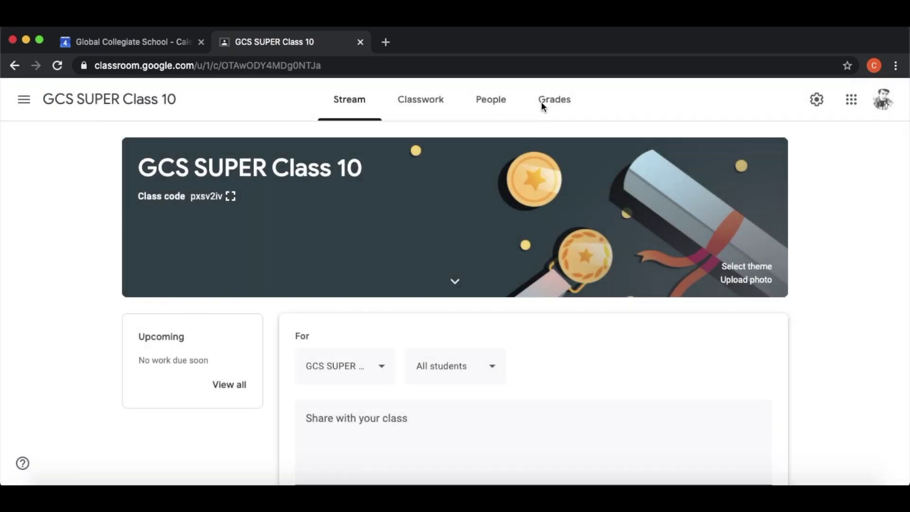
pyautogui.click(489, 101)
pyautogui.scroll(-20, 477, 297)
pyautogui.scroll(18, 477, 296)
pyautogui.scroll(10, 478, 299)
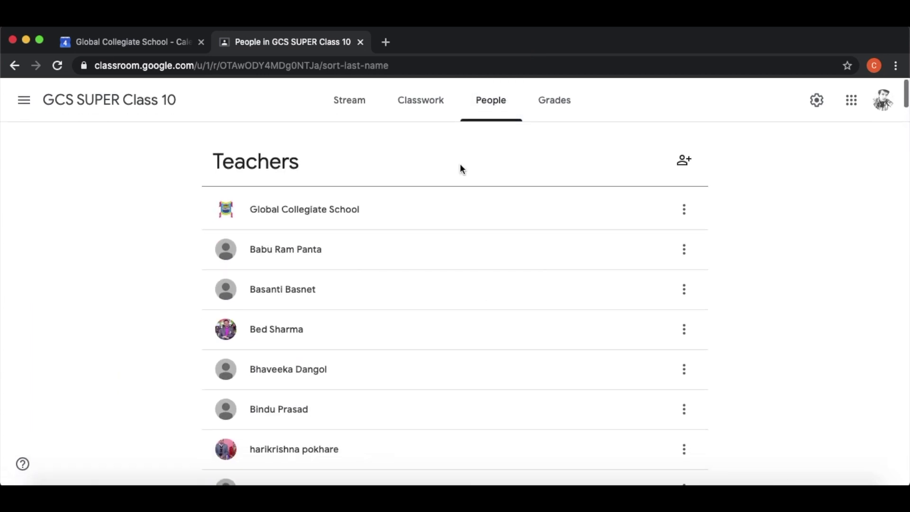
pyautogui.click(24, 102)
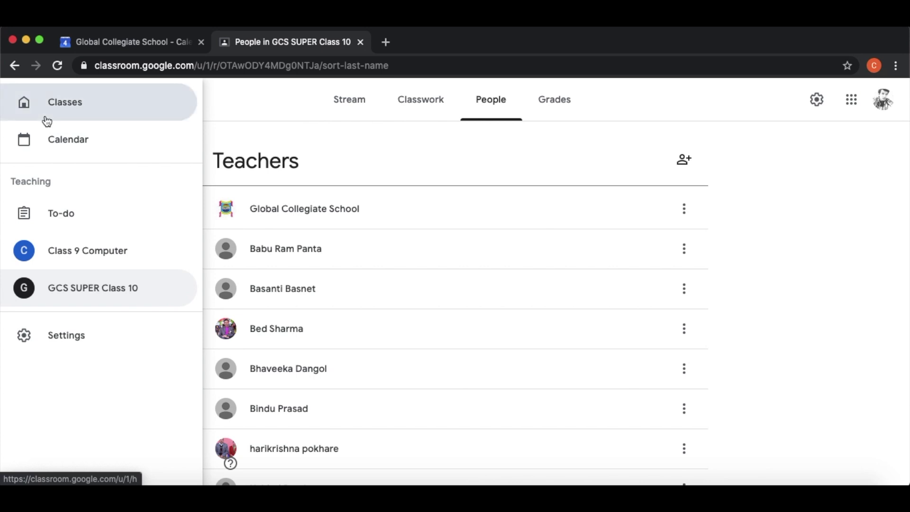
pyautogui.click(45, 114)
pyautogui.click(286, 157)
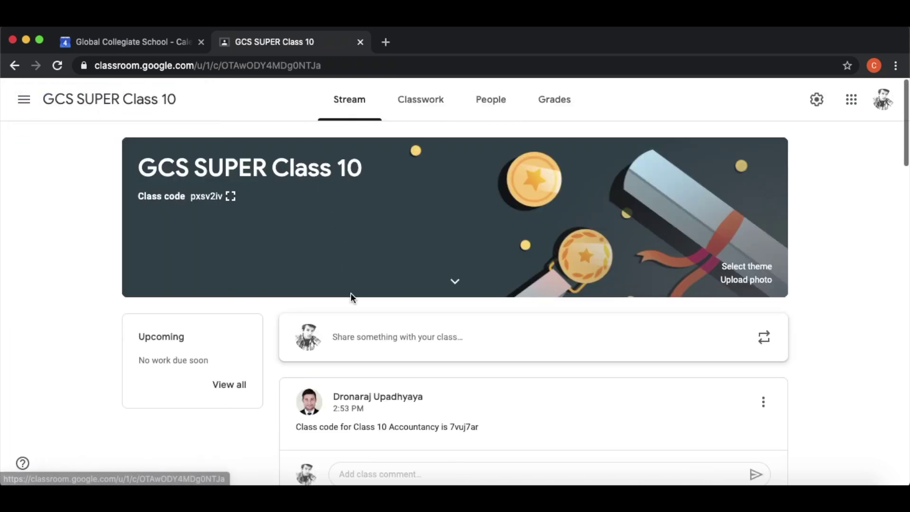
# - Draft a GCS SUPER Class 10 post 'in order to join in class 9 computer use class code:' with the pasted code
pyautogui.click(338, 337)
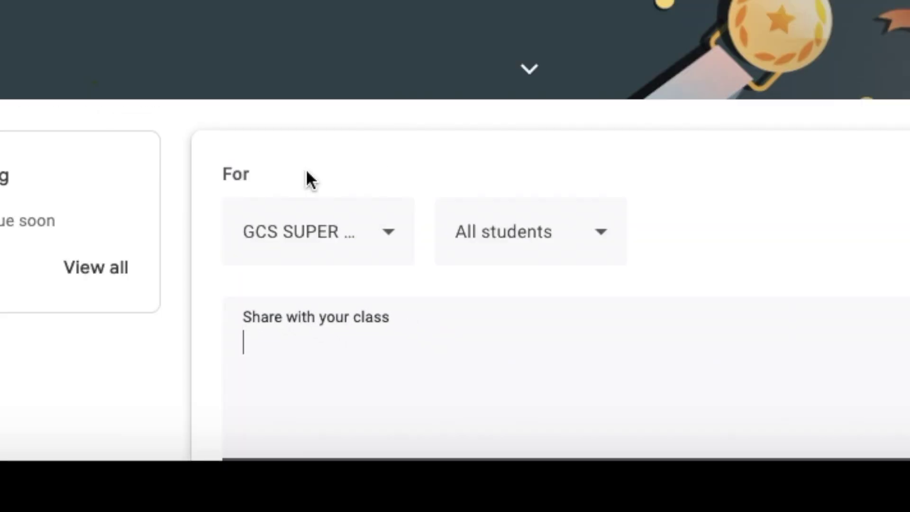
pyautogui.write('in order to')
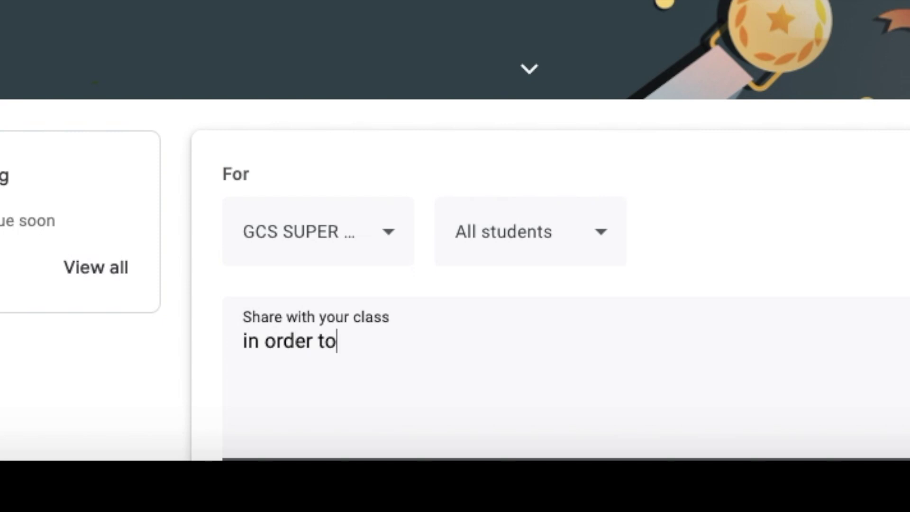
pyautogui.write(' join')
pyautogui.press('BackSpace')
pyautogui.write('in class ')
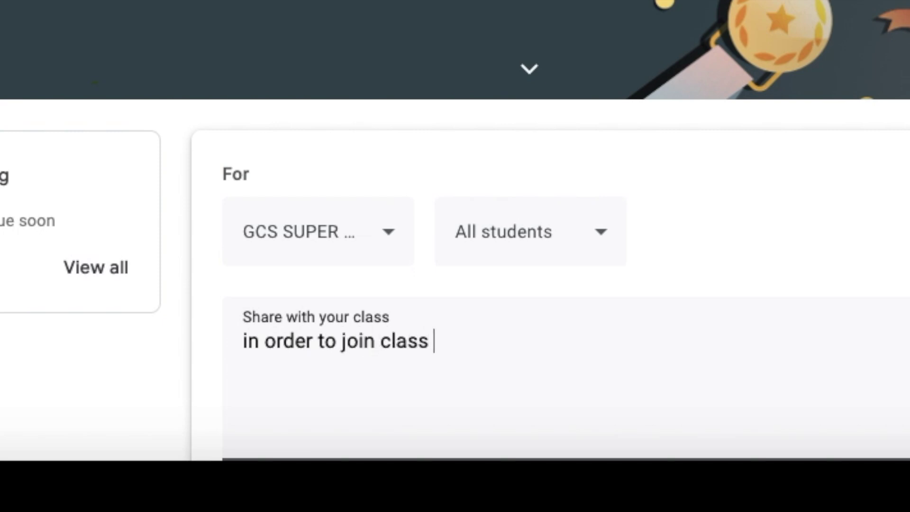
pyautogui.write('9 computer')
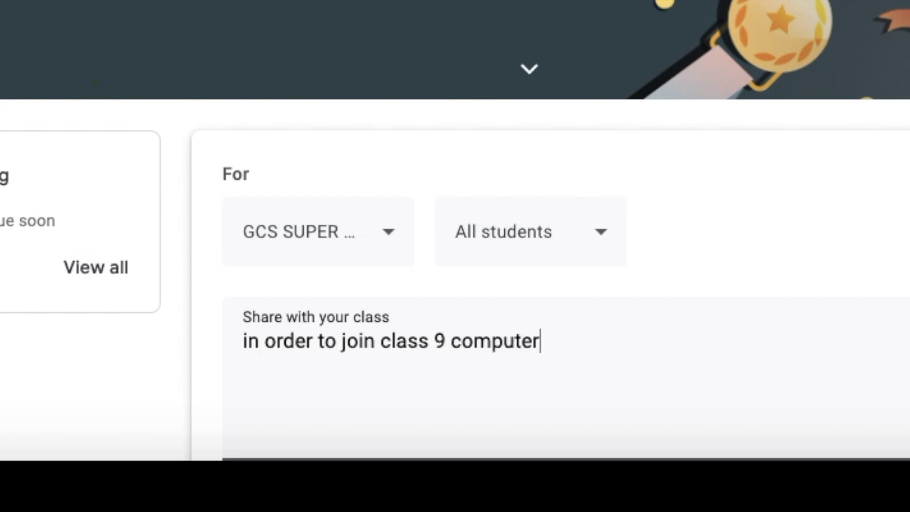
pyautogui.write(' us e')
pyautogui.press('BackSpace')
pyautogui.press('BackSpace')
pyautogui.write('e class code:')
pyautogui.press('Return')
pyautogui.scroll(-5, 580, 312)
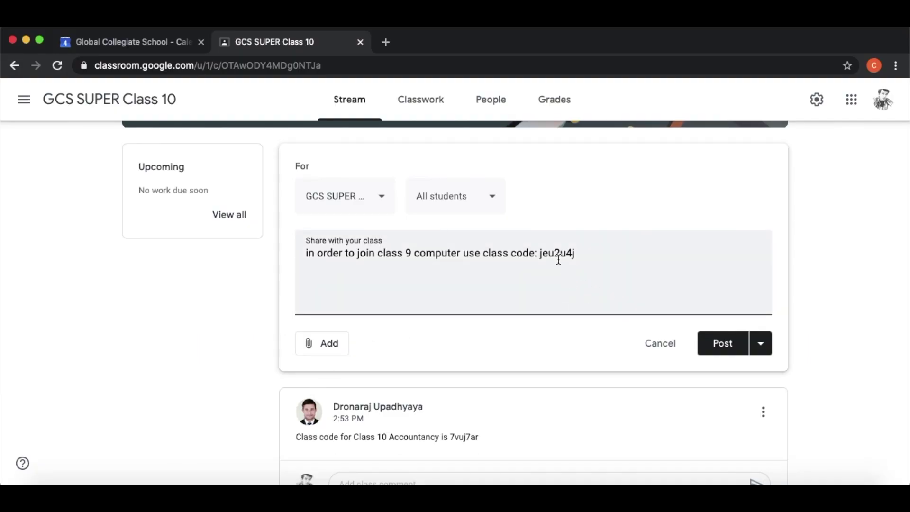
# - Switch to the Class 9 Computer class, discarding the unposted draft
pyautogui.click(11, 116)
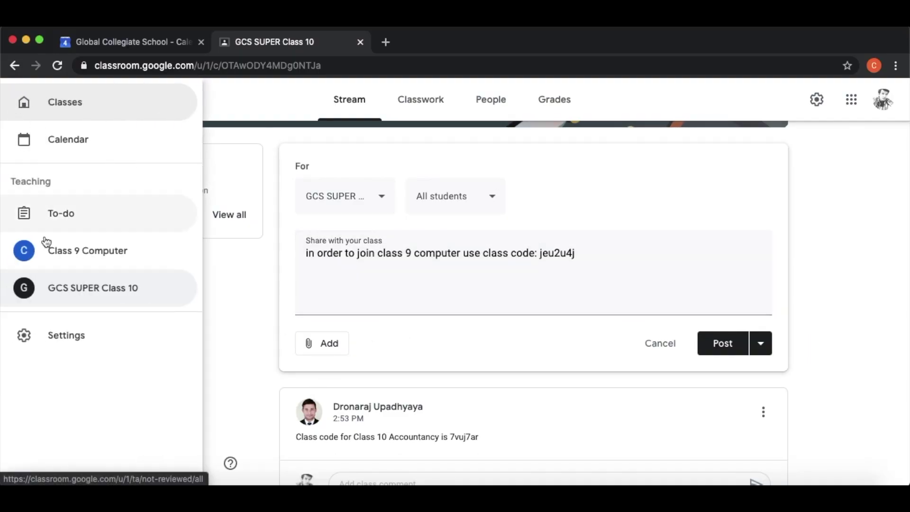
pyautogui.click(44, 249)
pyautogui.click(517, 311)
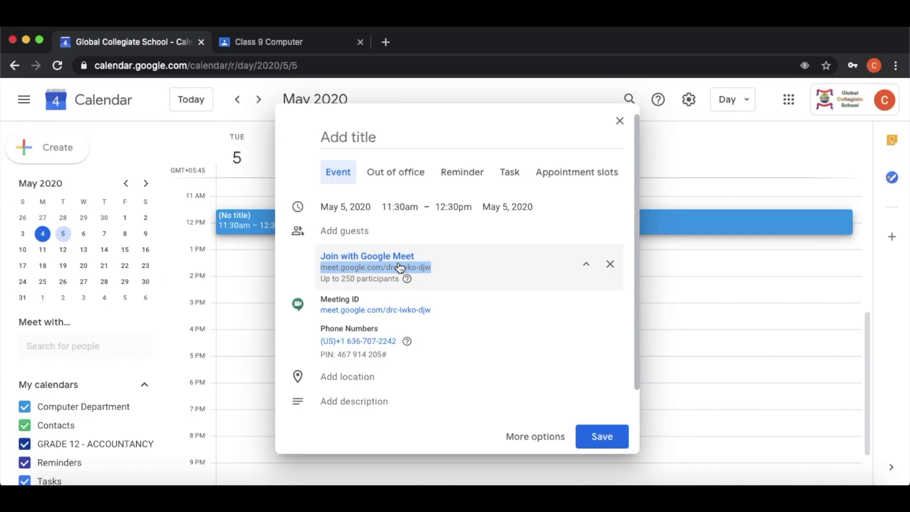
# - Return to the Class 9 Computer tab in Classroom
pyautogui.click(332, 40)
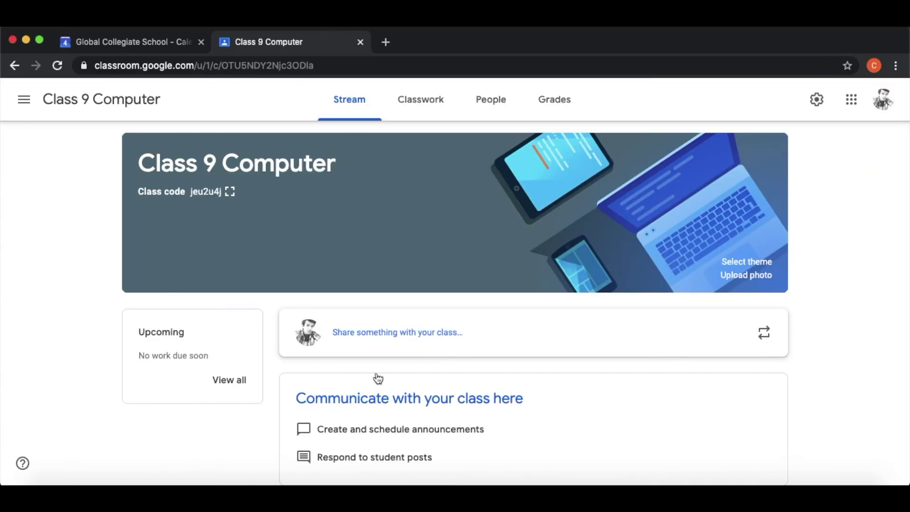
# - Paste the Meet link into a new Class 9 Computer post, adding 'May 5th computer class meet link' above it
pyautogui.click(384, 332)
pyautogui.write('meet.google.com/drc-iwko-djw')
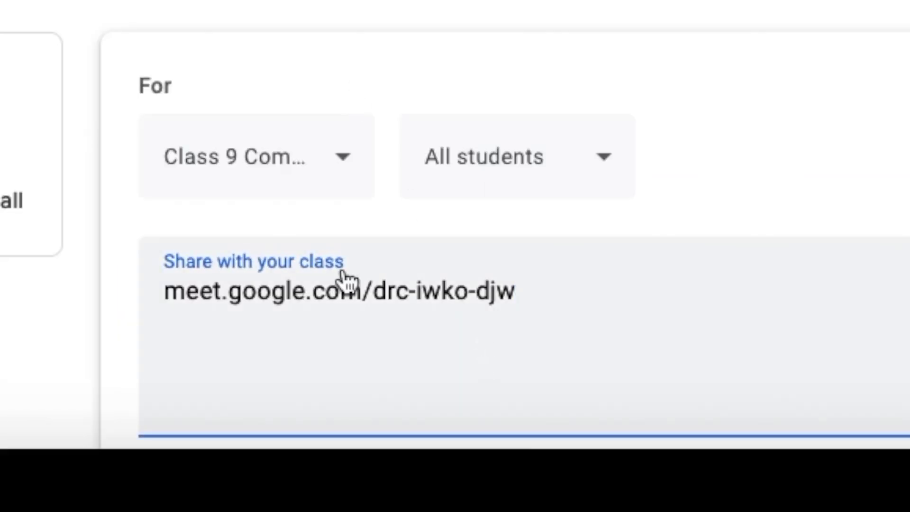
pyautogui.click(161, 296)
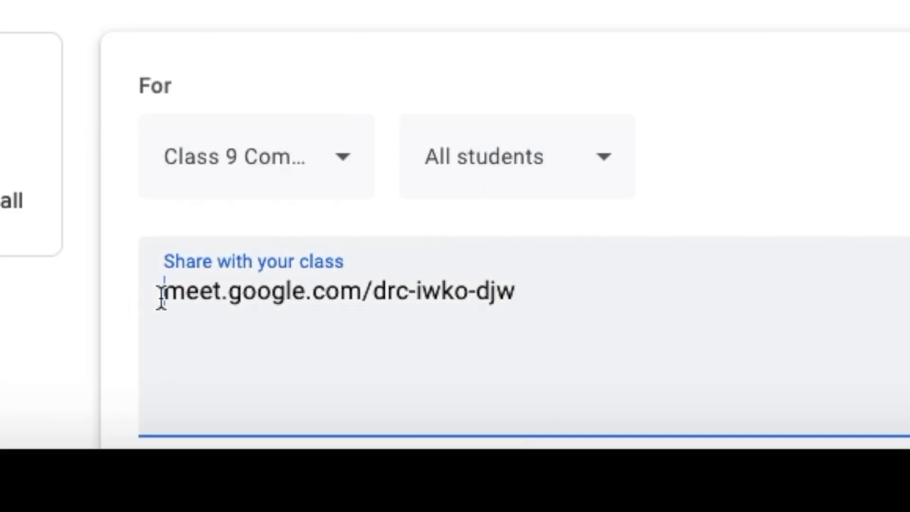
pyautogui.press('Return')
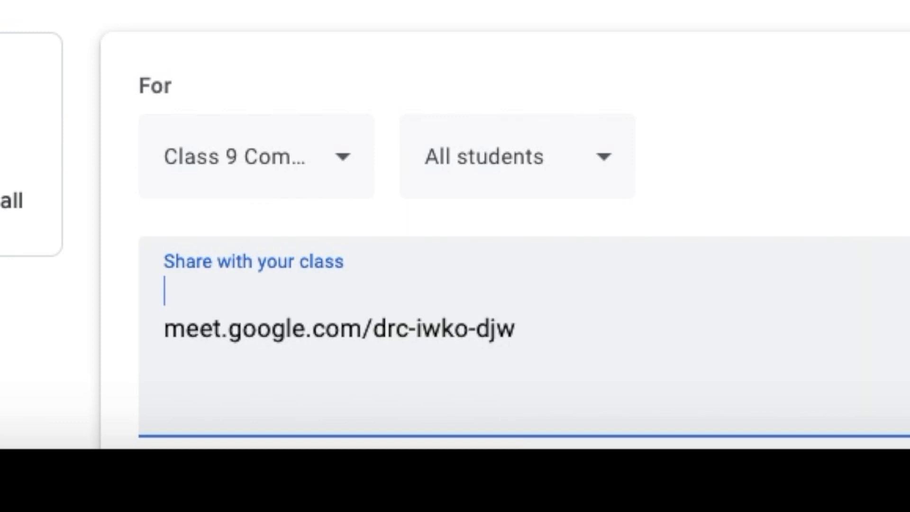
pyautogui.write('May 5th comp')
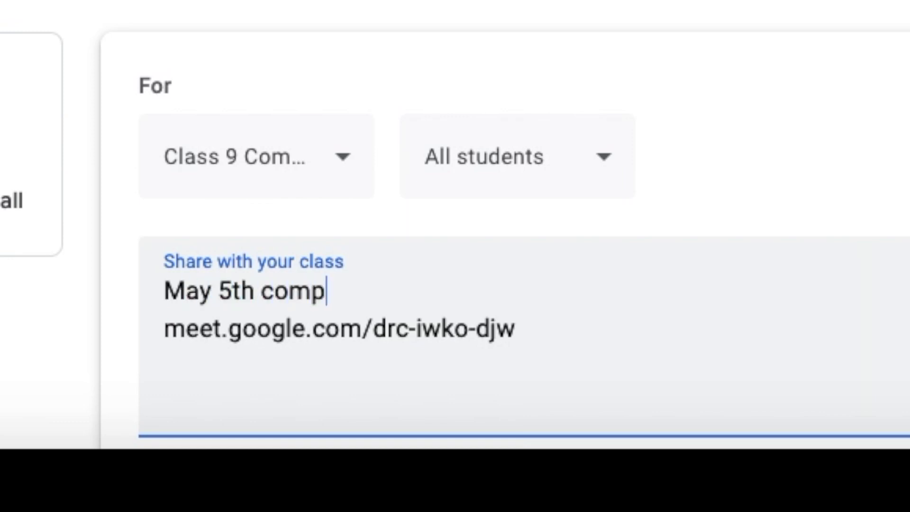
pyautogui.write('uter class ')
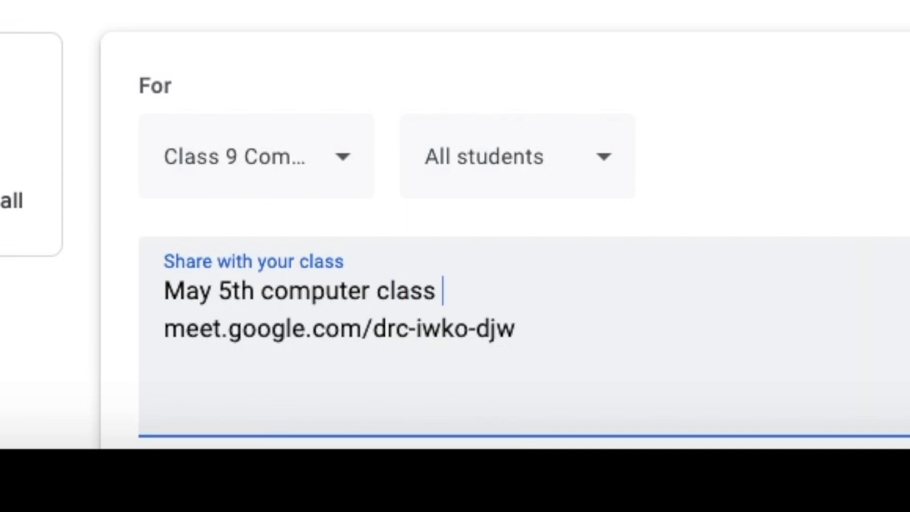
pyautogui.write(' meet lin')
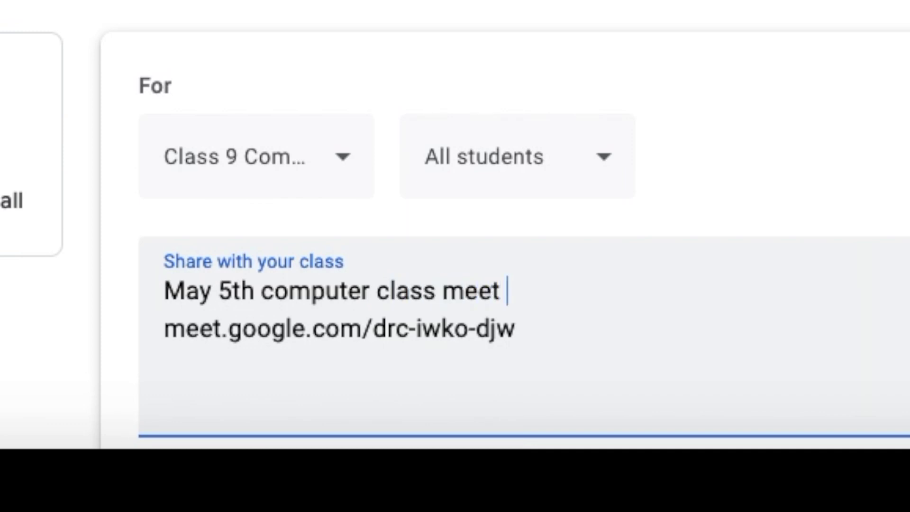
pyautogui.write('k.')
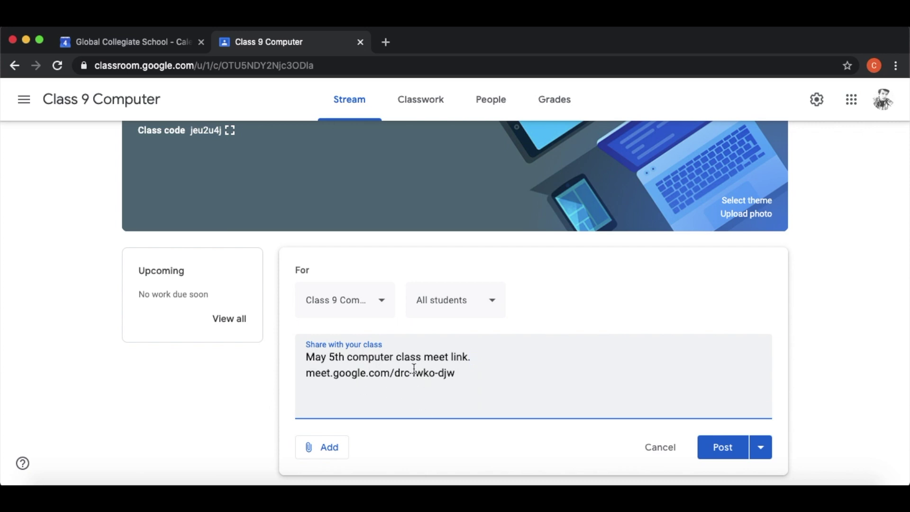
pyautogui.scroll(2, 567, 320)
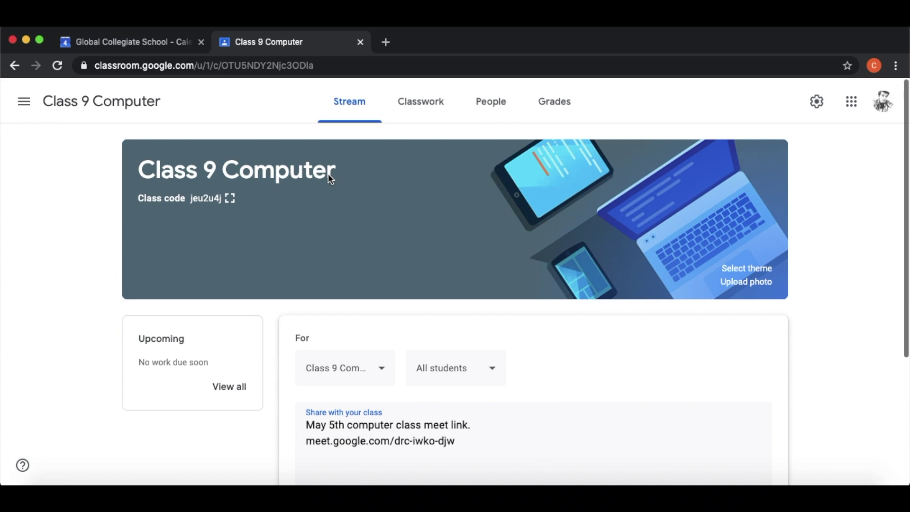
# - Save the May 5 Calendar event with its Meet link and open a new blank tab
pyautogui.click(138, 40)
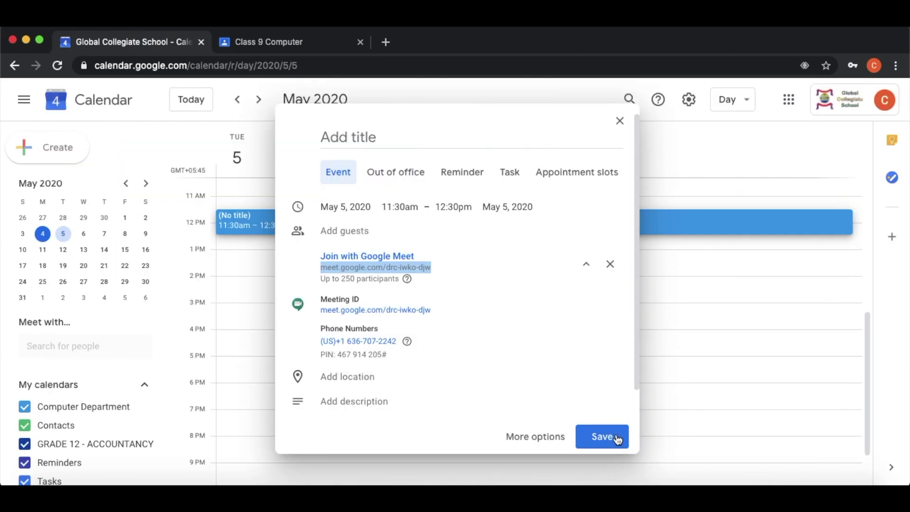
pyautogui.click(617, 436)
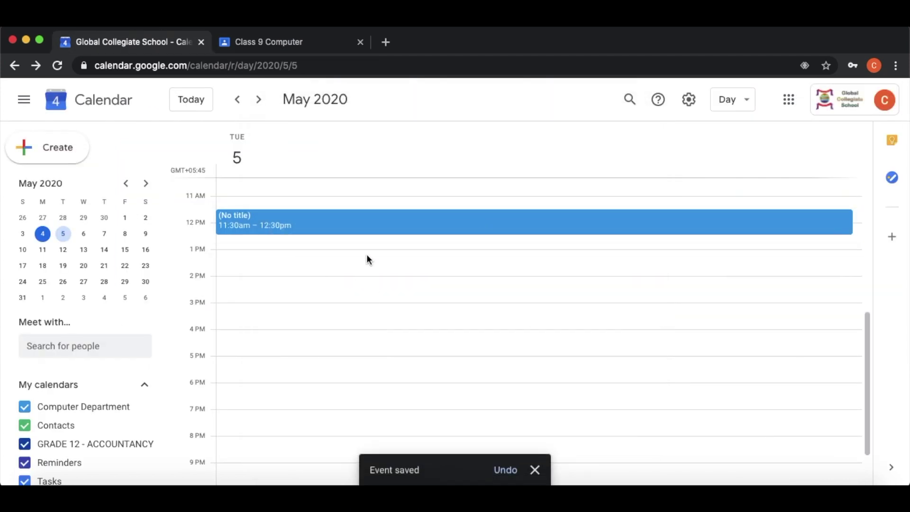
pyautogui.scroll(10, 368, 258)
pyautogui.click(383, 48)
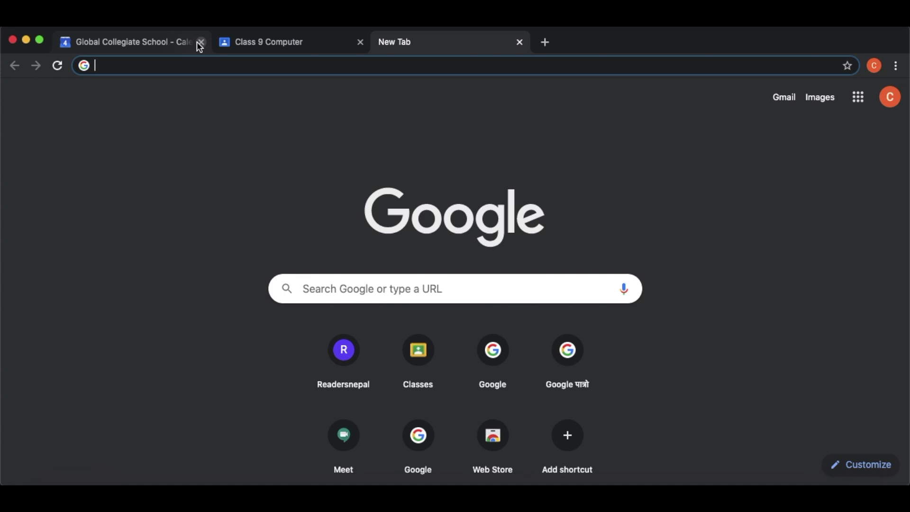
# - Close the old calendar tab and load calendar.google.com in the new tab
pyautogui.click(202, 42)
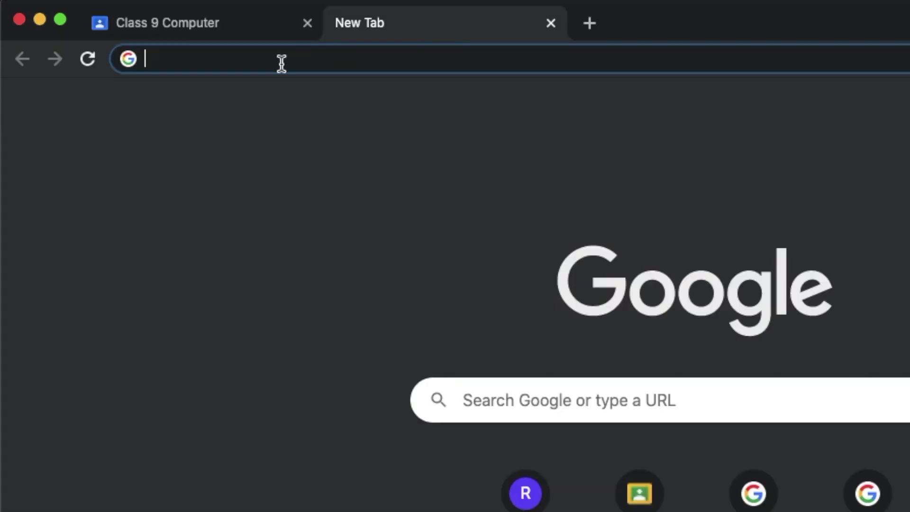
pyautogui.write('calend')
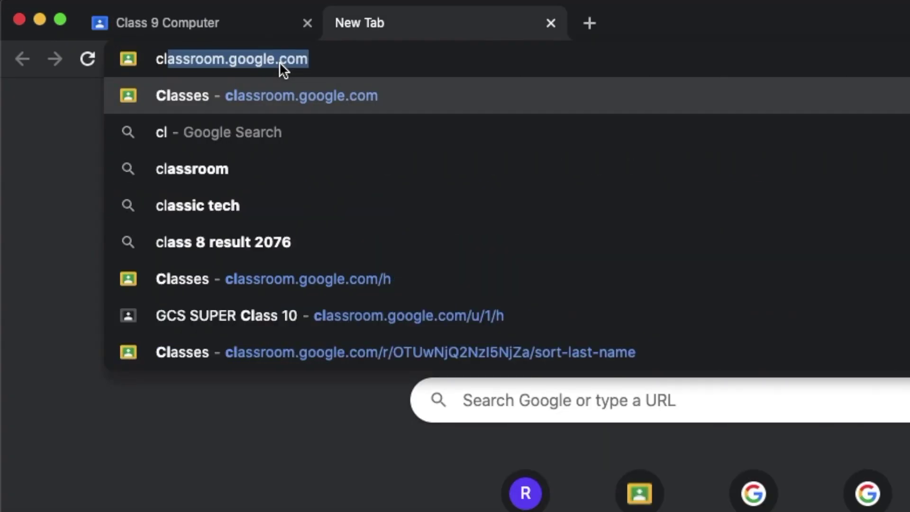
pyautogui.write('a')
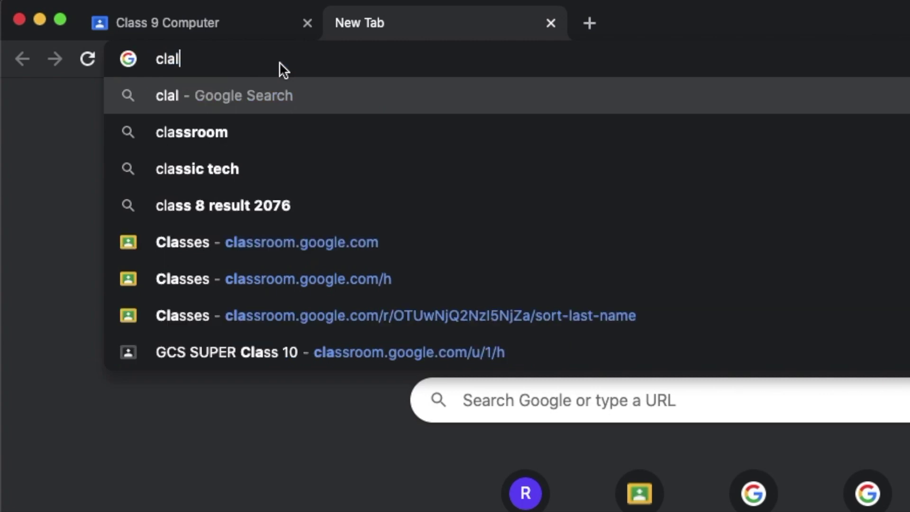
pyautogui.press('BackSpace')
pyautogui.press('BackSpace')
pyautogui.write('al')
pyautogui.press('Right')
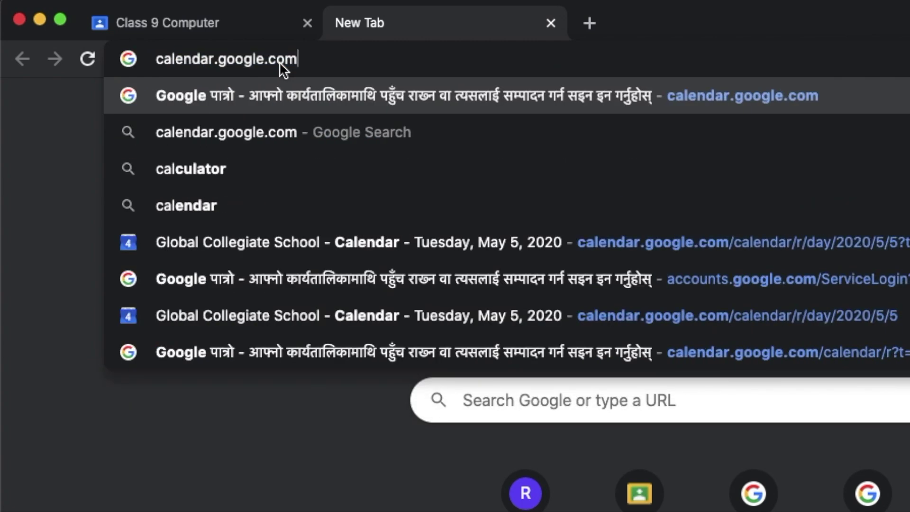
pyautogui.press('Return')
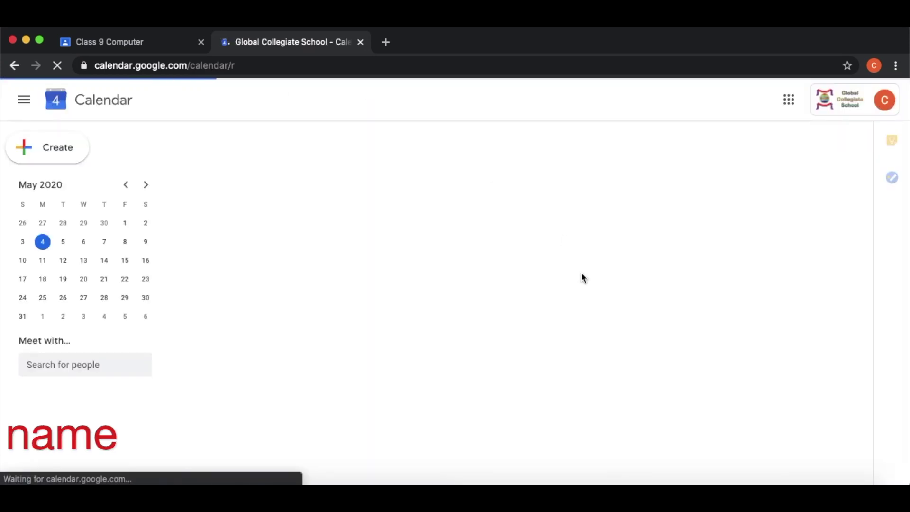
# - Go to May 5, open the (No title) event, and launch its Google Meet meeting
pyautogui.moveTo(843, 109)
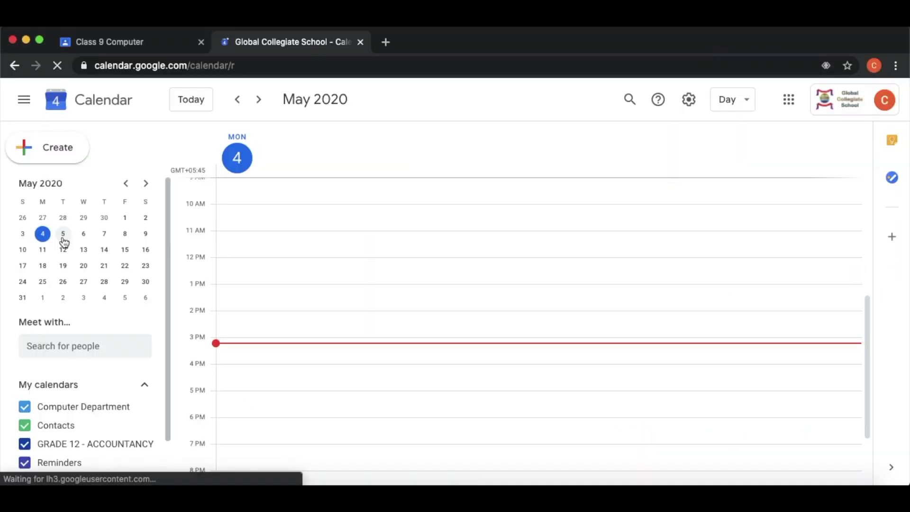
pyautogui.click(63, 234)
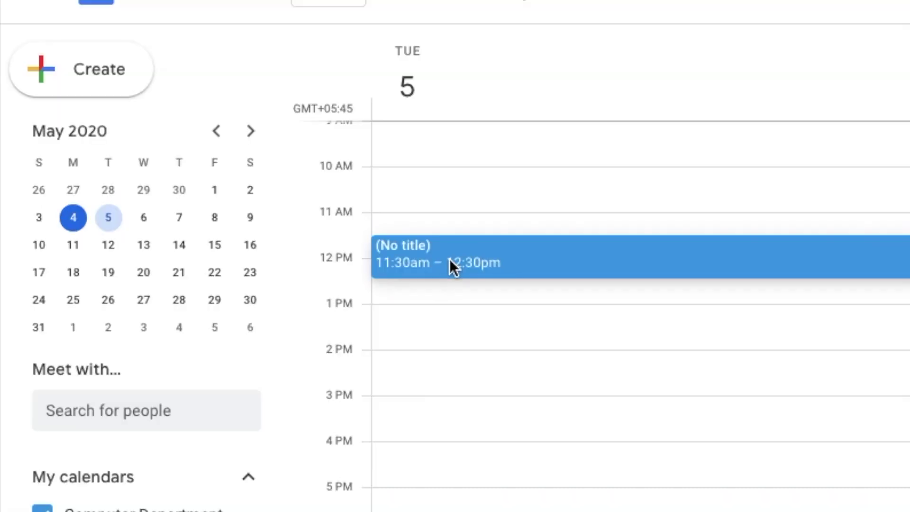
pyautogui.click(263, 264)
pyautogui.scroll(-3, 390, 235)
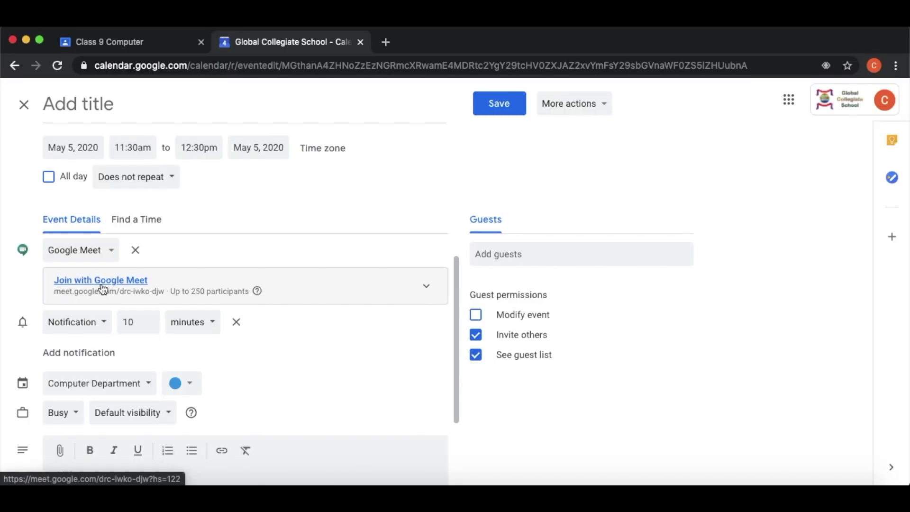
pyautogui.click(101, 281)
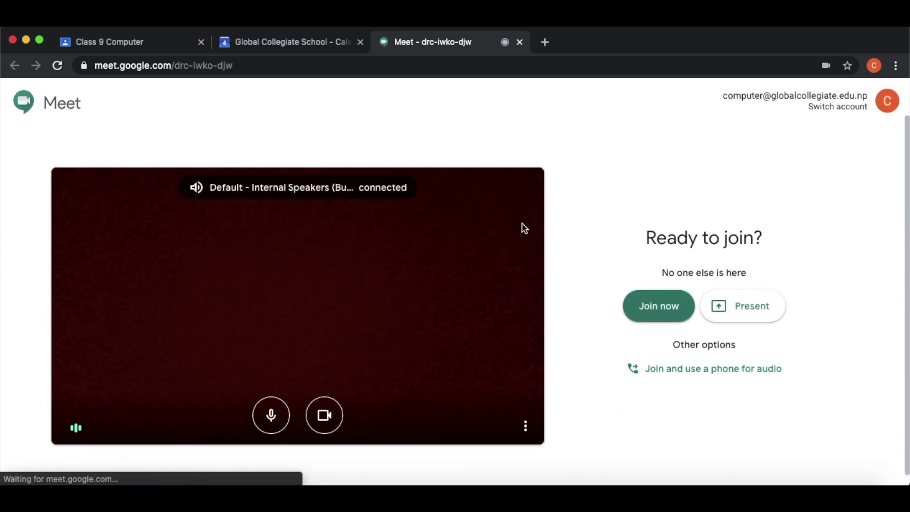
# - Join the drc-iwko-djw call, glance at the Classroom tab, then show the participant list
pyautogui.click(664, 305)
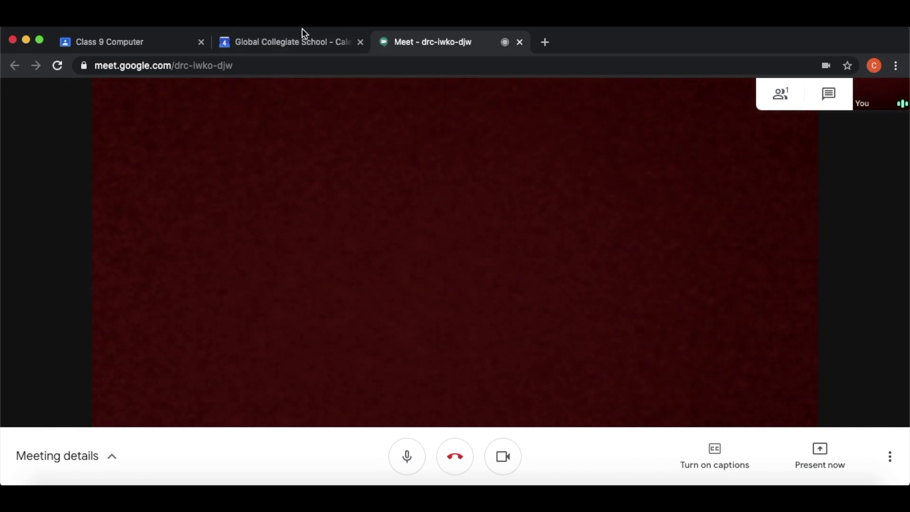
pyautogui.click(144, 34)
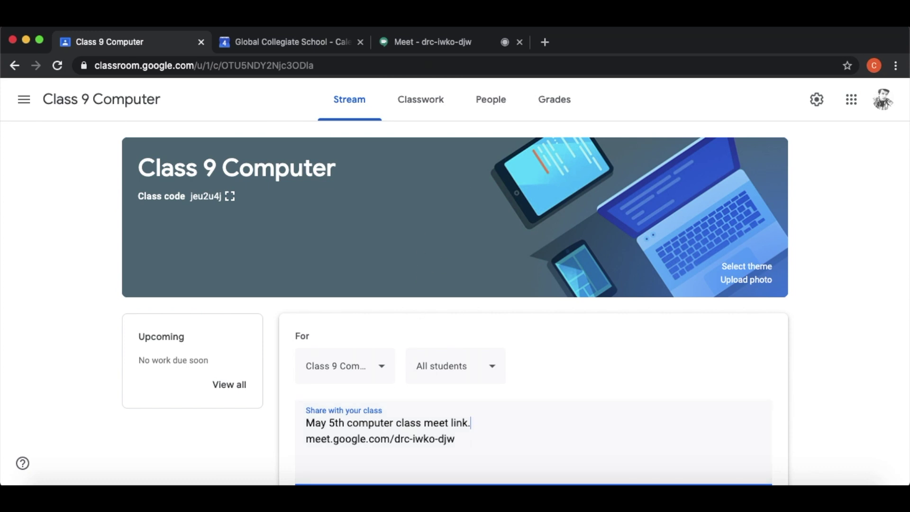
pyautogui.click(435, 46)
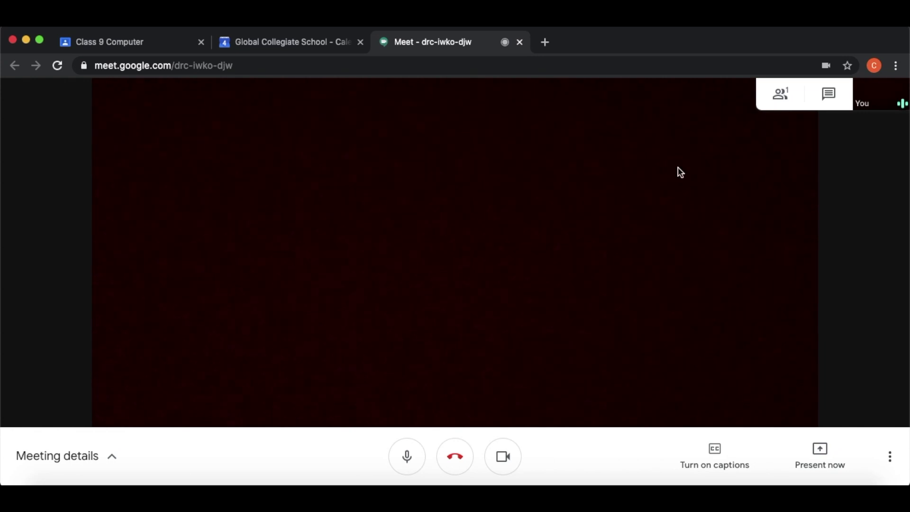
pyautogui.click(781, 96)
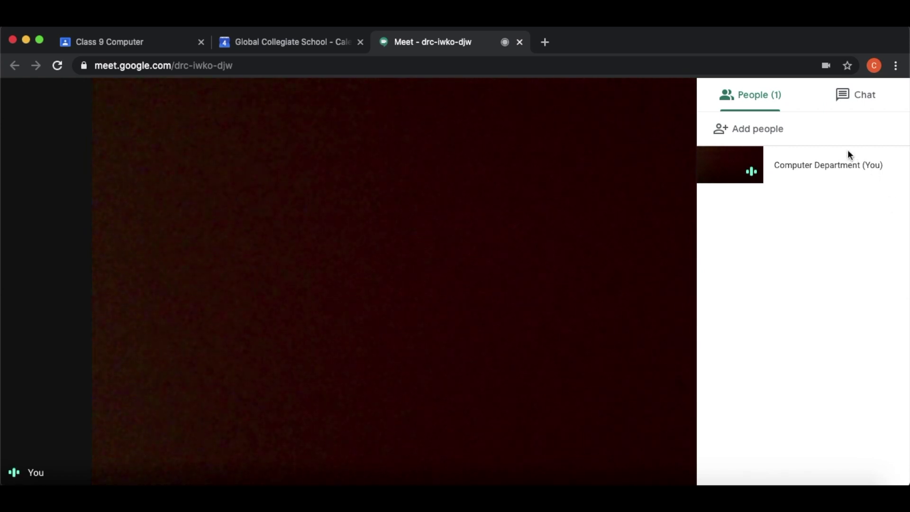
# - Pin your own video tile, try sharing your entire screen, then dismiss the screen-recording permission error
pyautogui.click(707, 174)
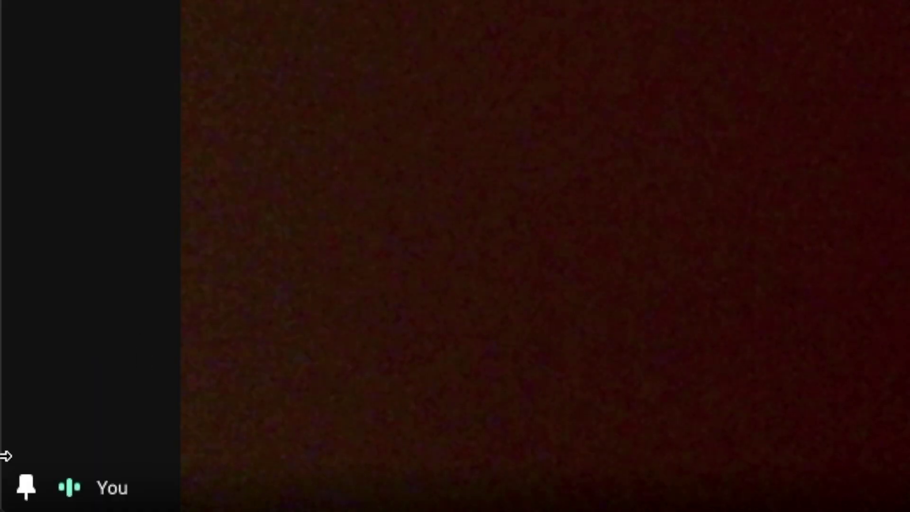
pyautogui.moveTo(38, 505)
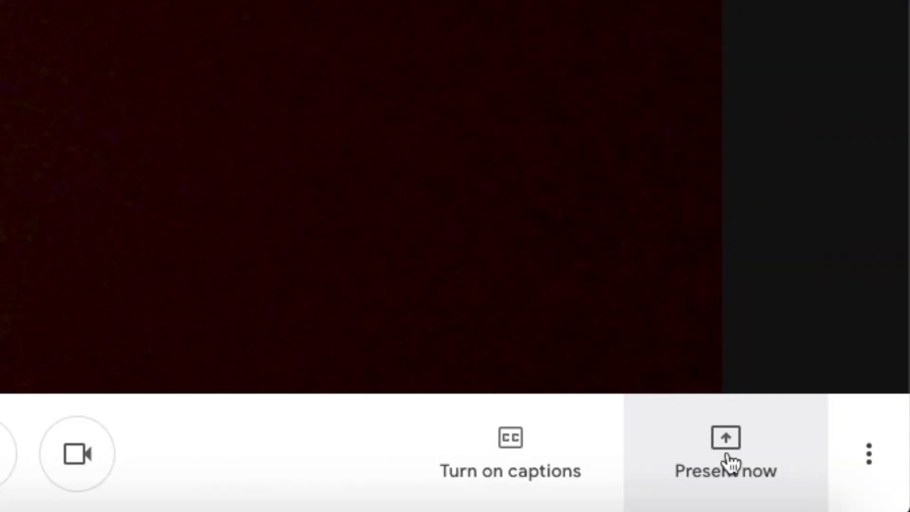
pyautogui.click(728, 462)
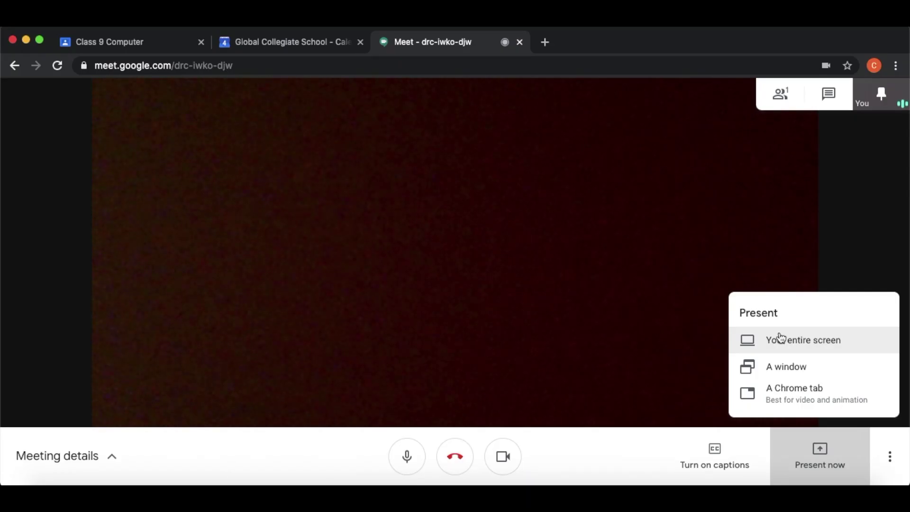
pyautogui.click(780, 339)
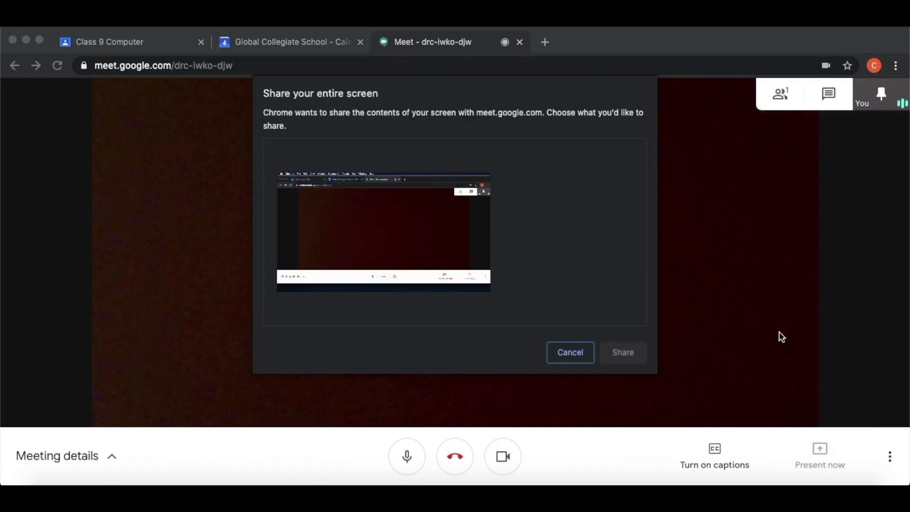
pyautogui.click(380, 211)
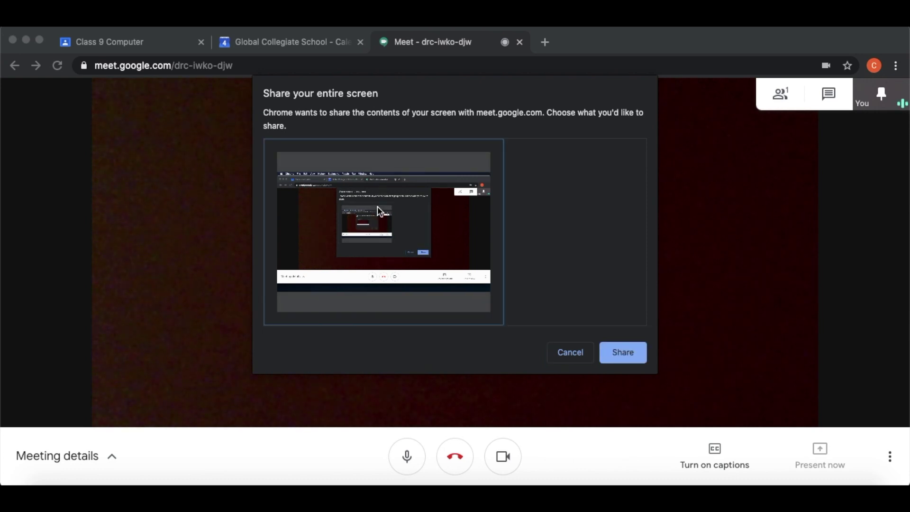
pyautogui.click(622, 351)
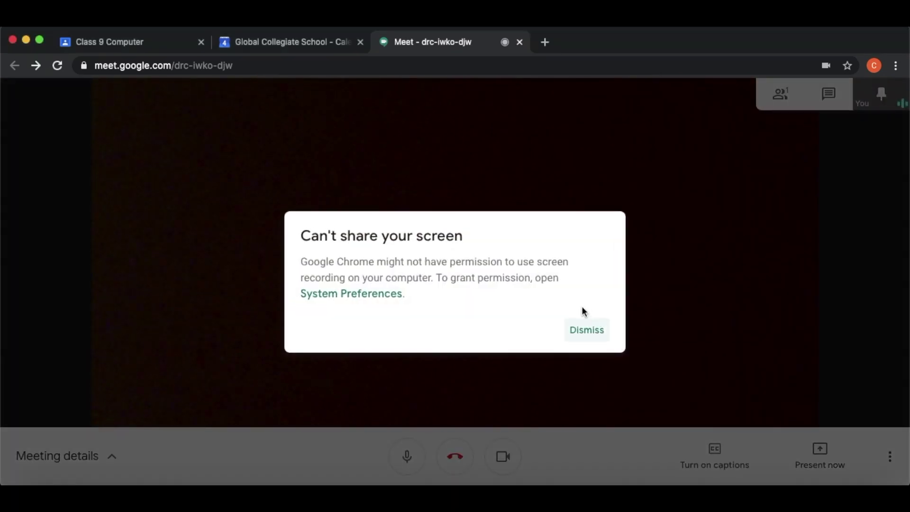
pyautogui.click(594, 330)
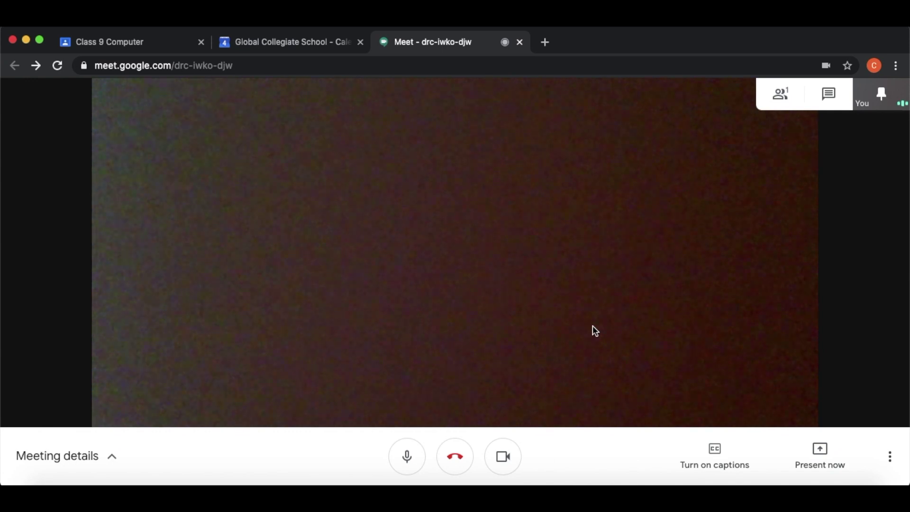